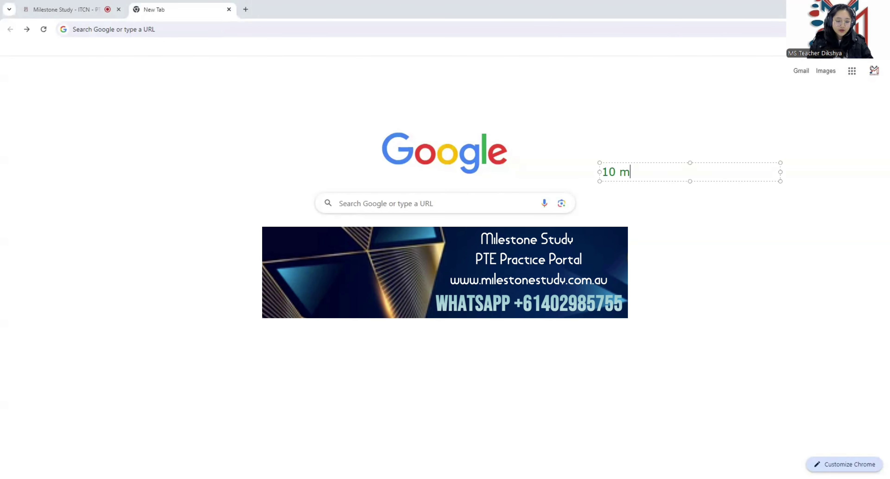
- Write '10 minutes per question', '1-2 questions' and '5-75 words' as lines in the green note
{"action": "type", "text": "s pe"}
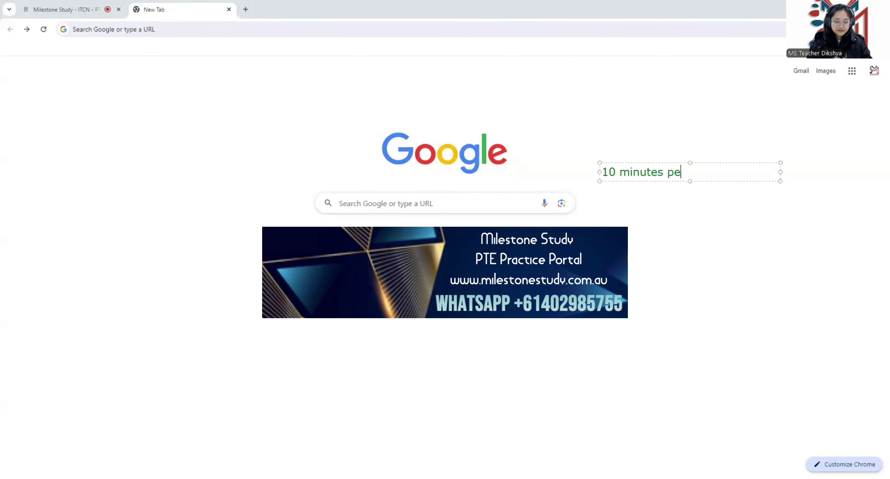
{"action": "type", "text": "r question\\"}
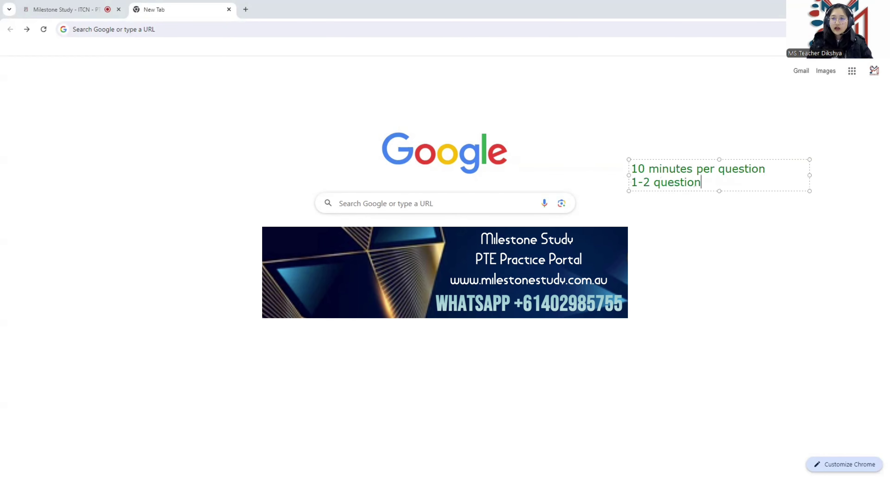
{"action": "type", "text": "s"}
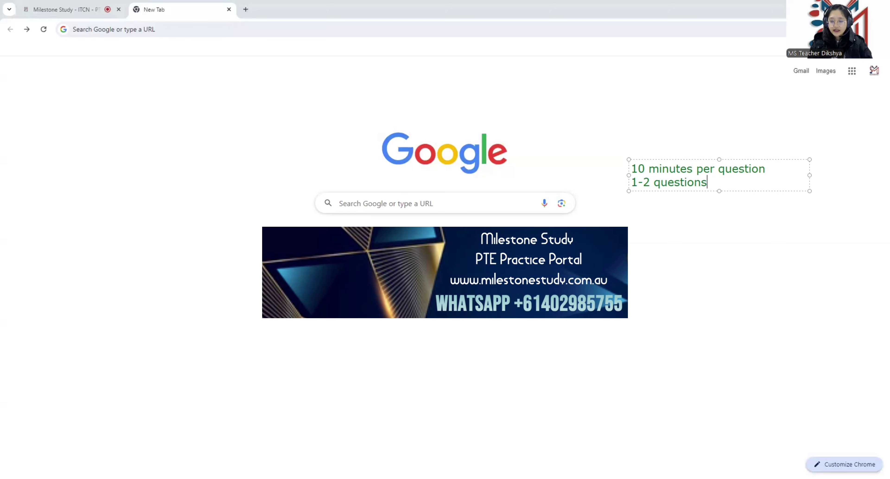
{"action": "key", "text": "Return"}
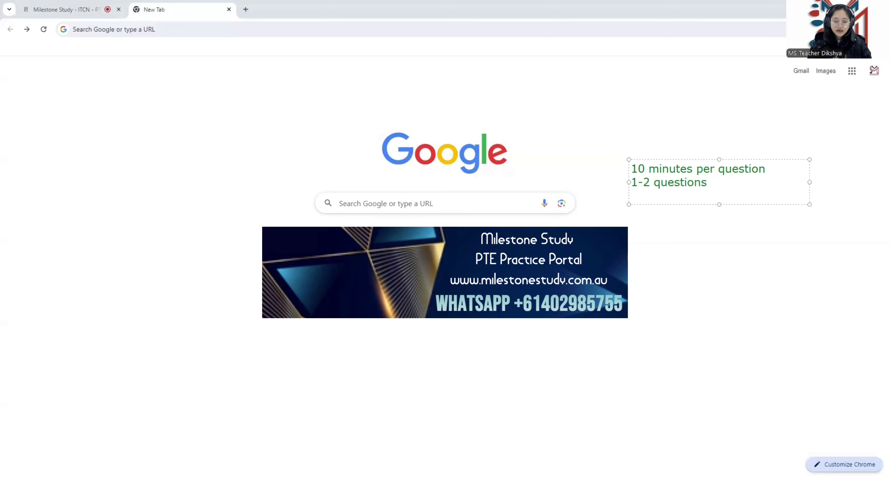
{"action": "type", "text": "5-75 words"}
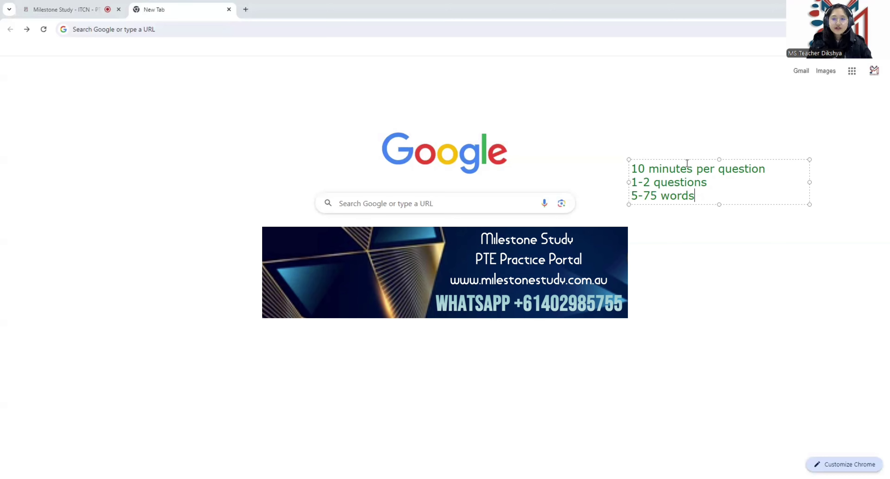
- Add the line '7W | 7R' to the note, replacing the stray brace with a bar
{"action": "key", "text": "Return"}
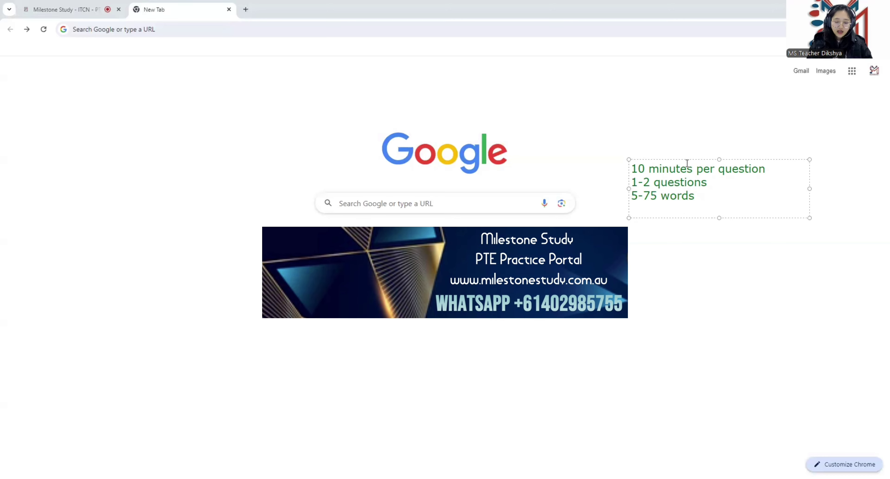
{"action": "type", "text": "7W }"}
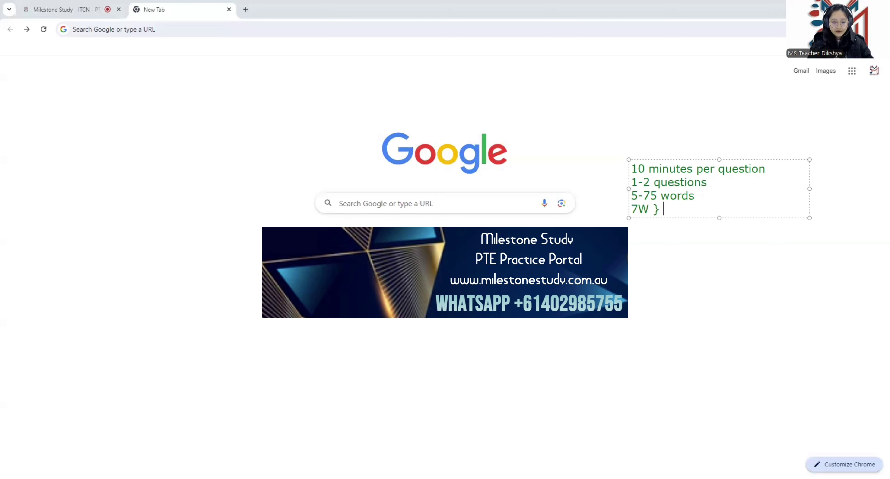
{"action": "type", "text": "7R"}
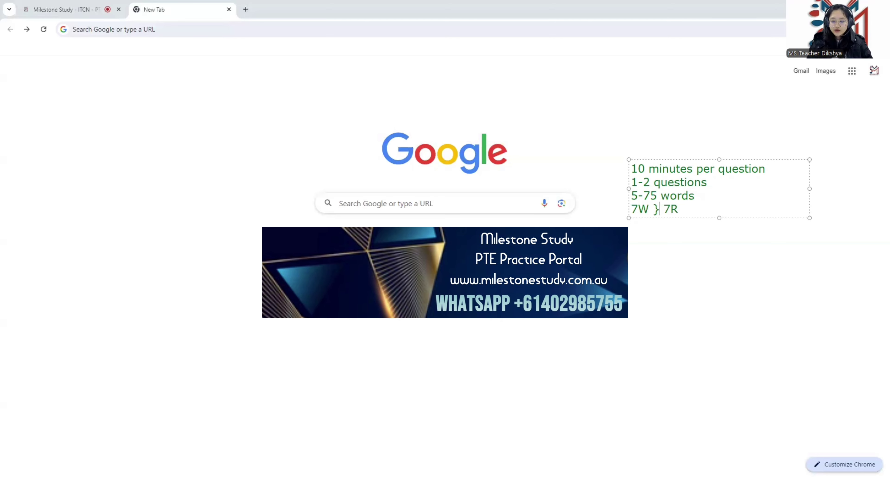
{"action": "key", "text": "BackSpace"}
{"action": "type", "text": "|"}
{"action": "left_click", "coordinate": [676, 209]}
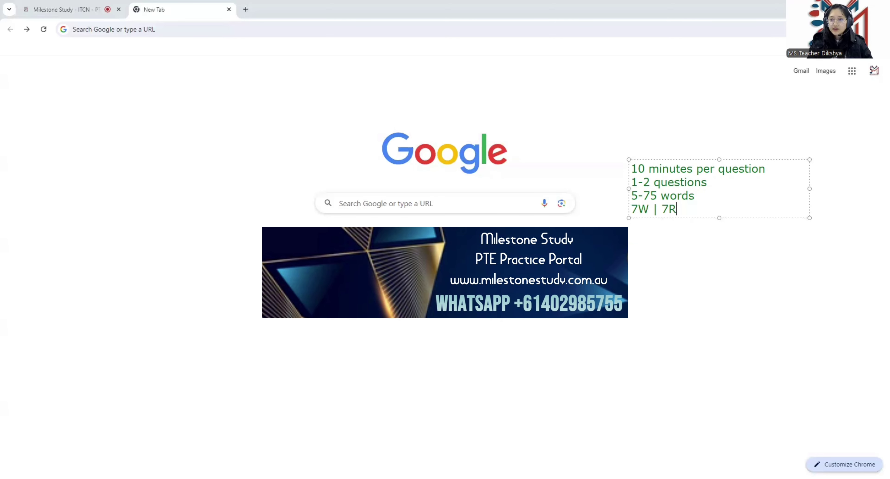
{"action": "key", "text": "Return"}
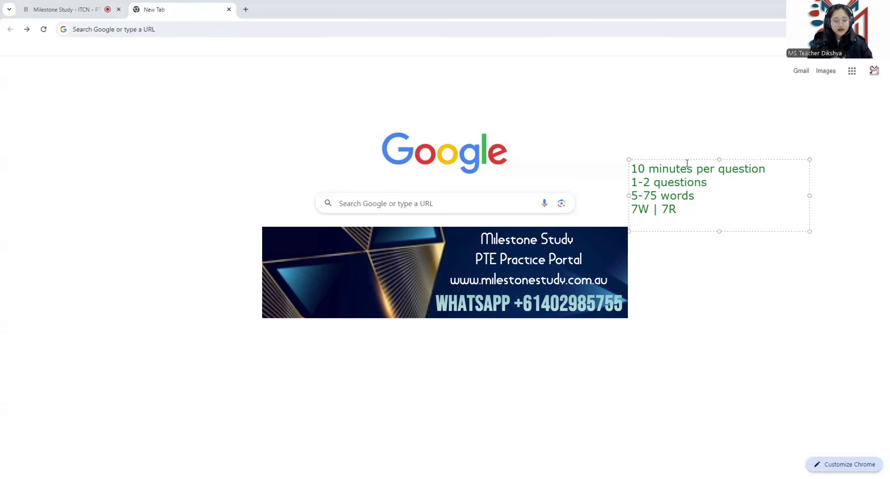
- Append the lines '1 sentence' and 'choose 1st, and 2nd.' to the green note
{"action": "type", "text": "1 sent"}
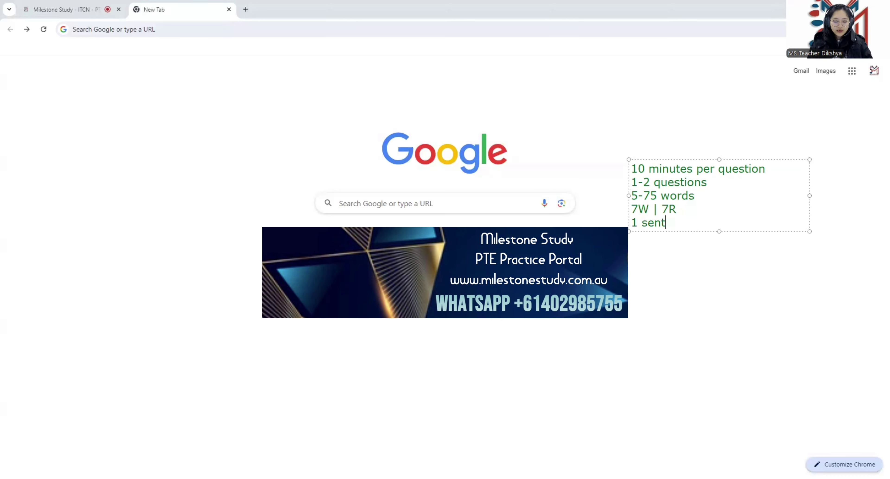
{"action": "type", "text": "ence"}
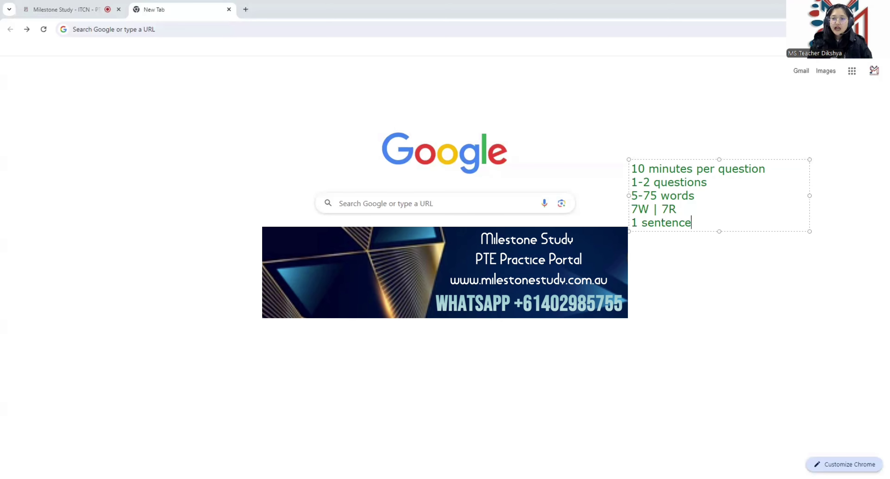
{"action": "key", "text": "Return"}
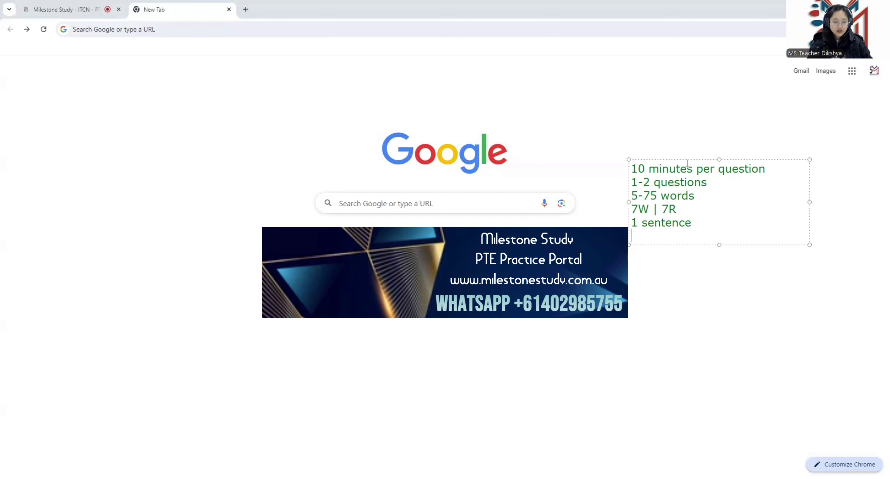
{"action": "type", "text": "choo"}
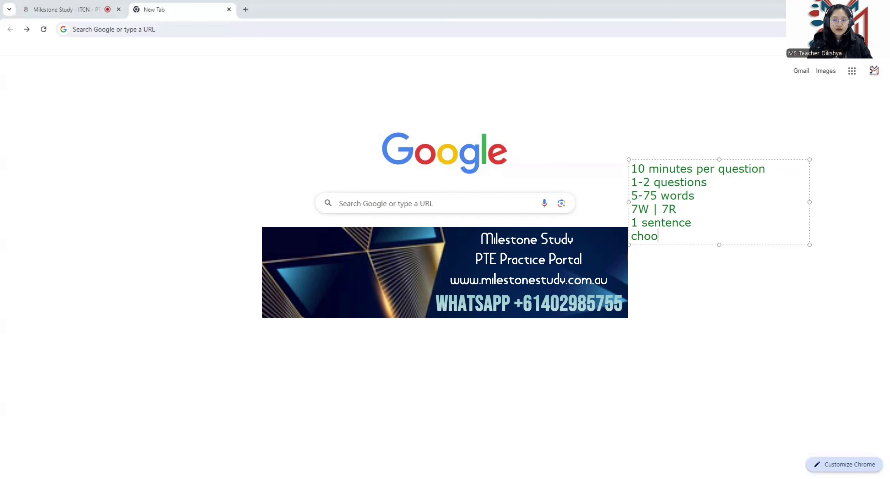
{"action": "type", "text": "se 1st"}
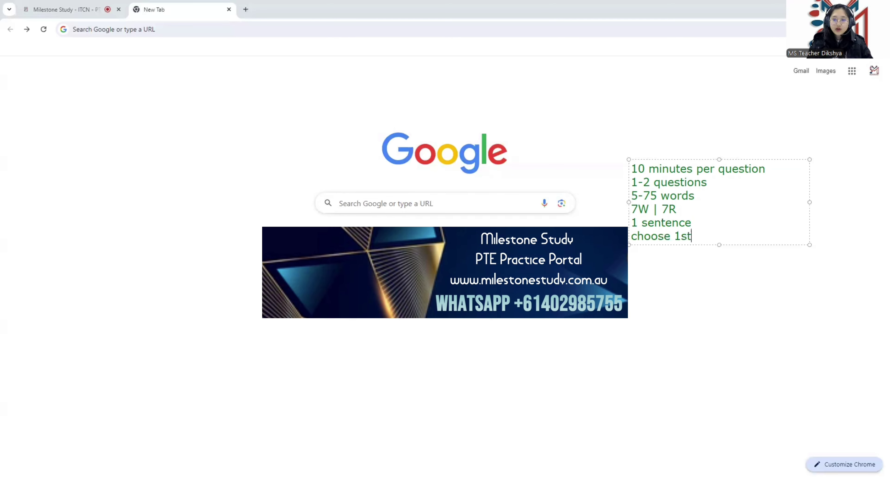
{"action": "type", "text": ", and"}
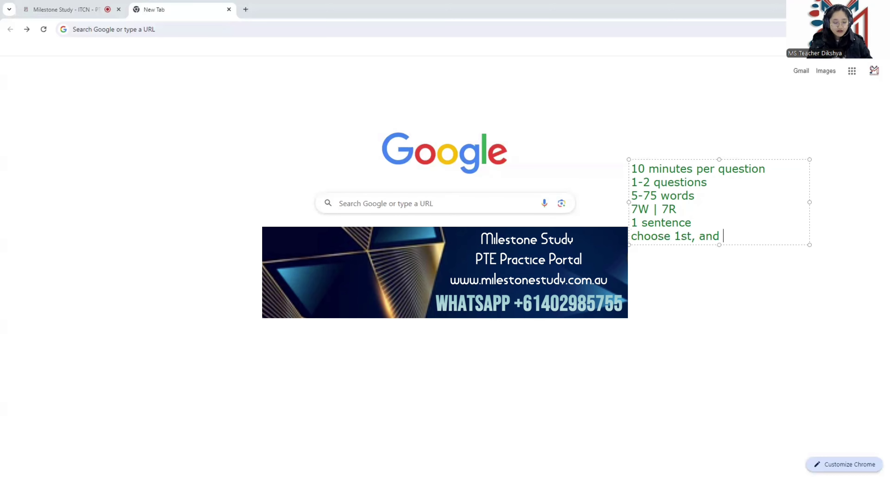
{"action": "type", "text": "2nd"}
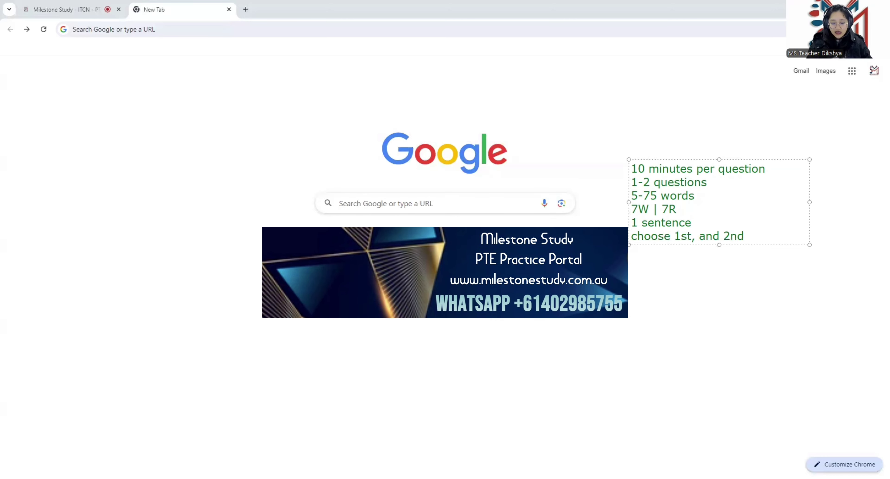
{"action": "type", "text": "."}
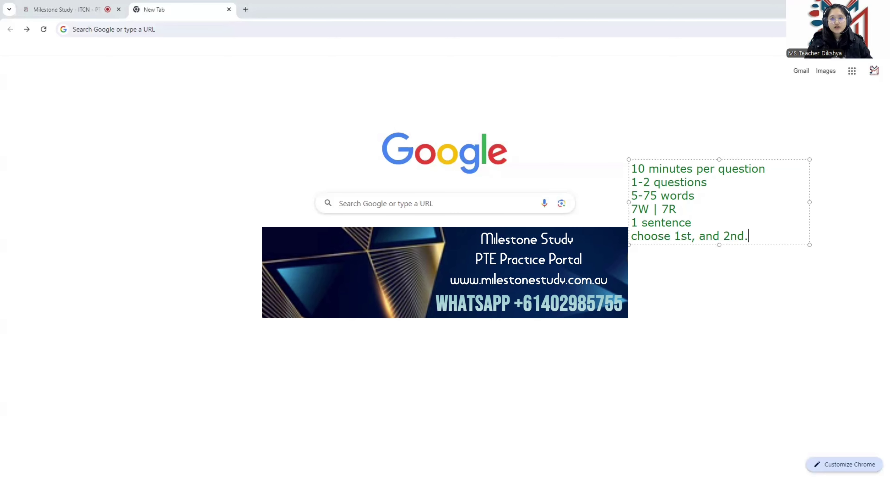
- Finish the note and switch to the Milestone Study tab's Women in University passage
{"action": "left_click", "coordinate": [705, 459]}
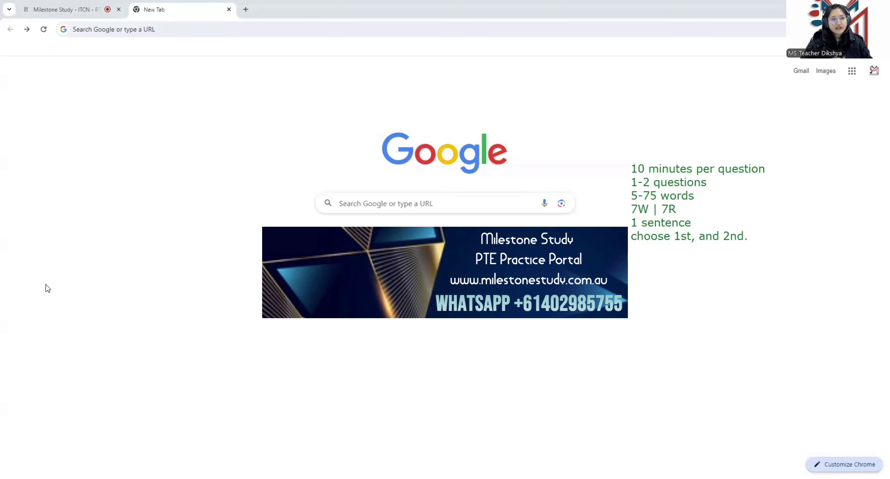
{"action": "key", "text": "ctrl+shift+Tab"}
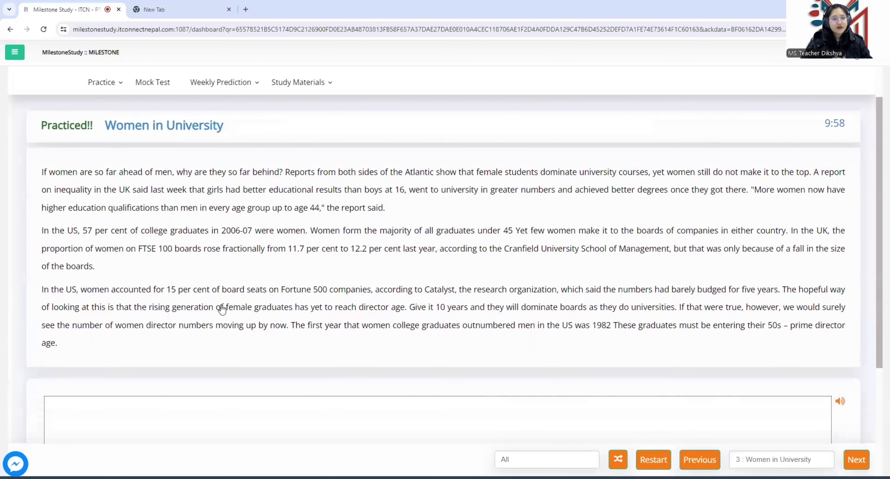
{"action": "scroll", "coordinate": [185, 386], "scroll_direction": "down", "scroll_amount": 1}
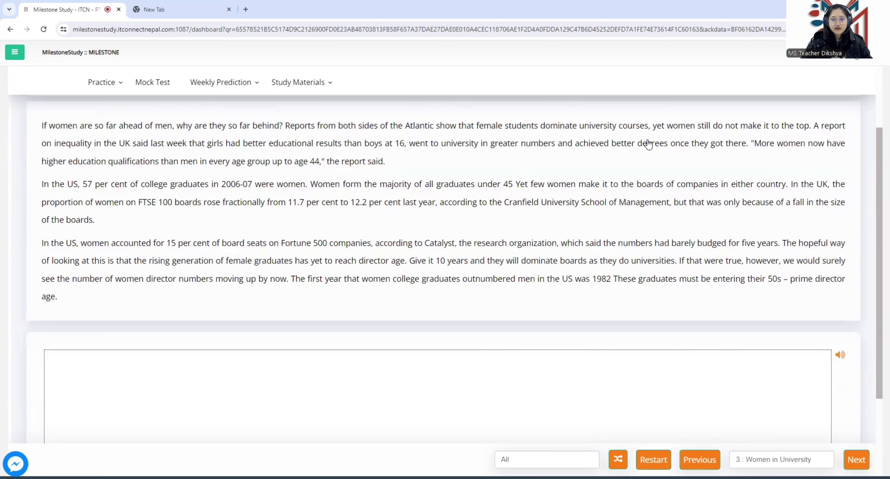
- Type the opening clause: female students dominate university courses, yet women still do not make it to the top
{"action": "left_click", "coordinate": [202, 358]}
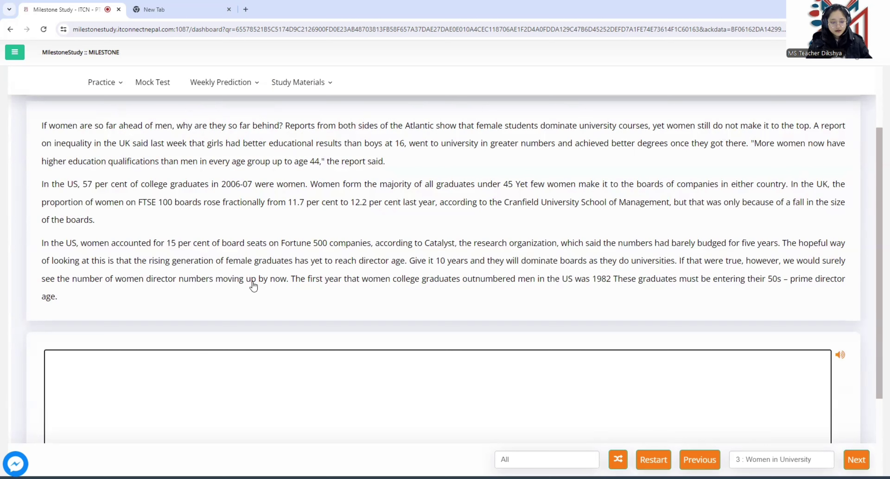
{"action": "type", "text": "Reports "}
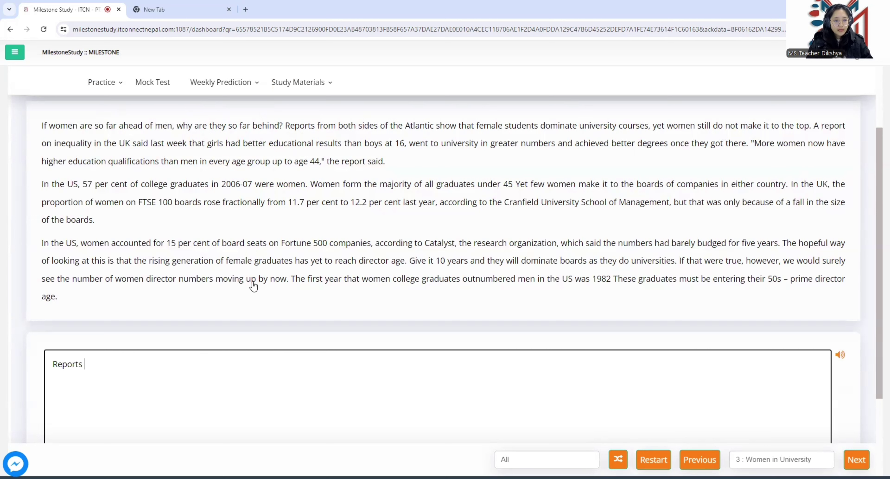
{"action": "type", "text": "from both sides of the atlantc"}
{"action": "key", "text": "Left"}
{"action": "type", "text": "i"}
{"action": "key", "text": "Left"}
{"action": "key", "text": "Left"}
{"action": "key", "text": "Left"}
{"action": "key", "text": "Left"}
{"action": "key", "text": "Left"}
{"action": "key", "text": "Left"}
{"action": "key", "text": "BackSpace"}
{"action": "type", "text": "A"}
{"action": "key", "text": "End"}
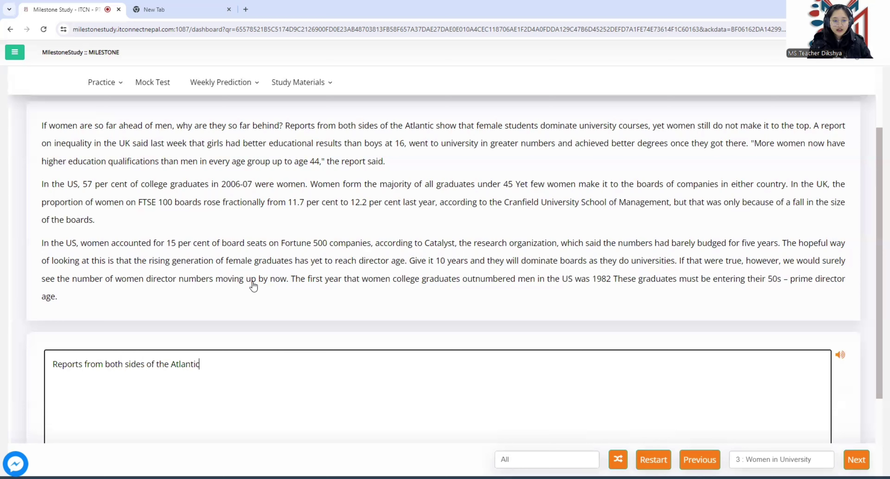
{"action": "type", "text": "show "}
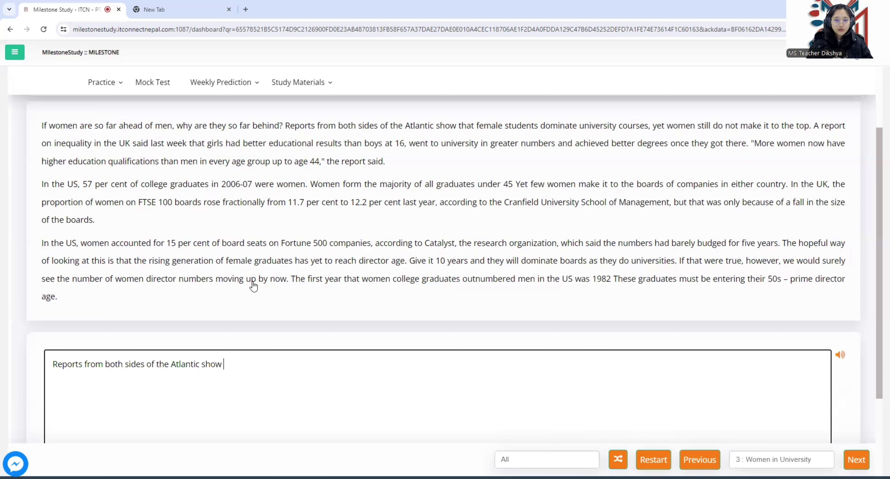
{"action": "type", "text": "that femal"}
{"action": "key", "text": "BackSpace"}
{"action": "key", "text": "BackSpace"}
{"action": "key", "text": "BackSpace"}
{"action": "type", "text": "male students dominate university courses, "}
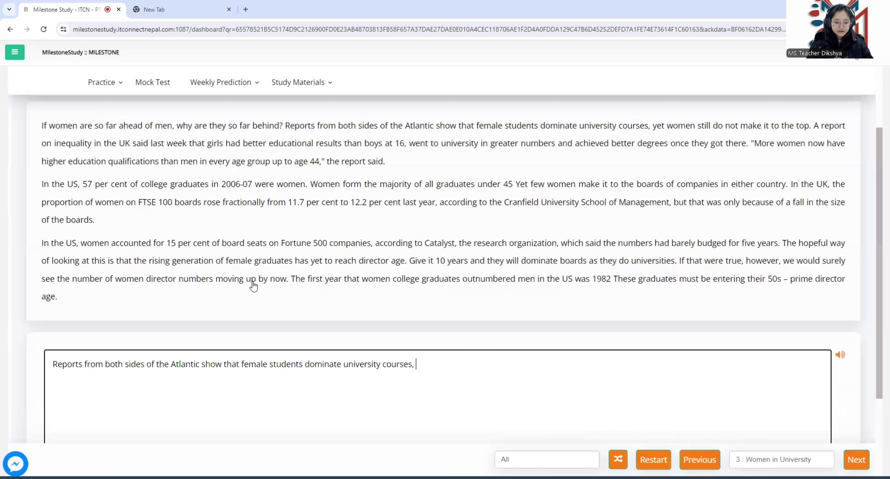
{"action": "type", "text": "yet women still do not make it to the top"}
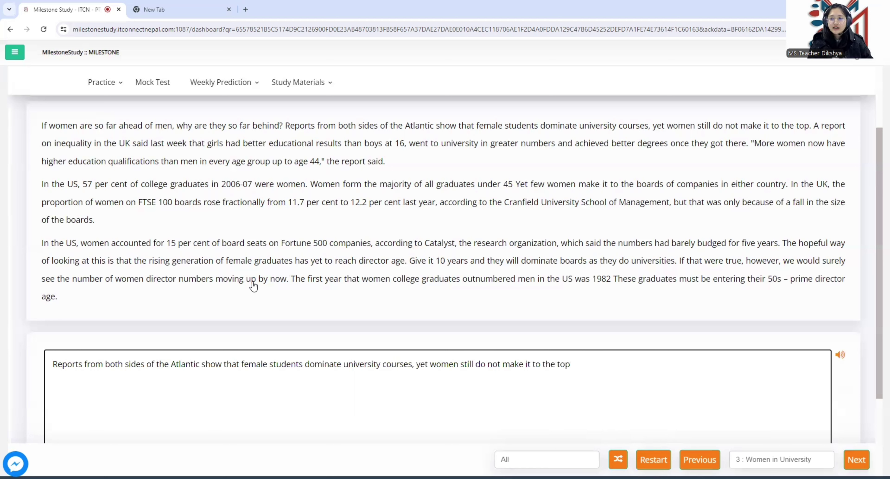
{"action": "type", "text": "."}
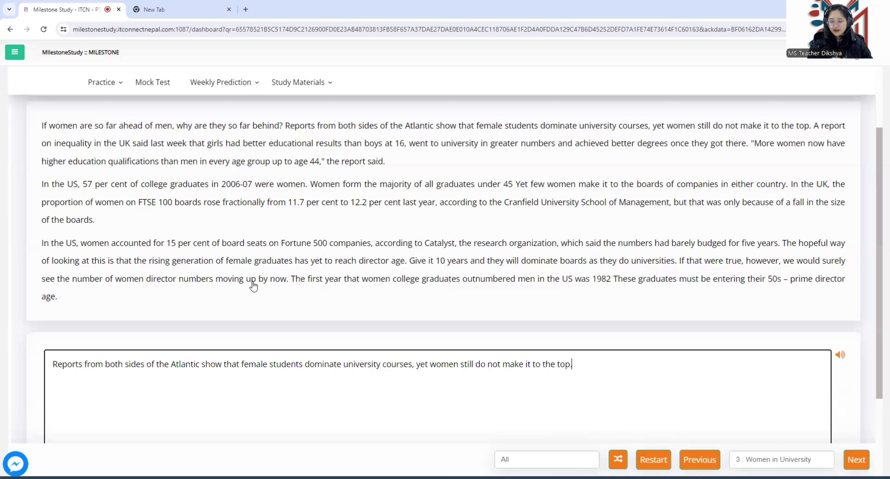
{"action": "key", "text": "BackSpace"}
{"action": "type", "text": ", and"}
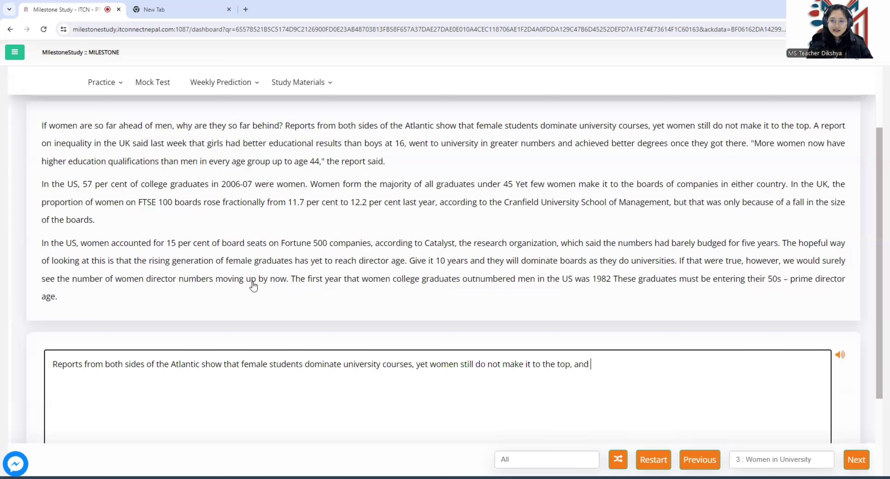
- Add the UK inequality report clause about girls' better educational results, bringing the summary to 59 words
{"action": "type", "text": "a "}
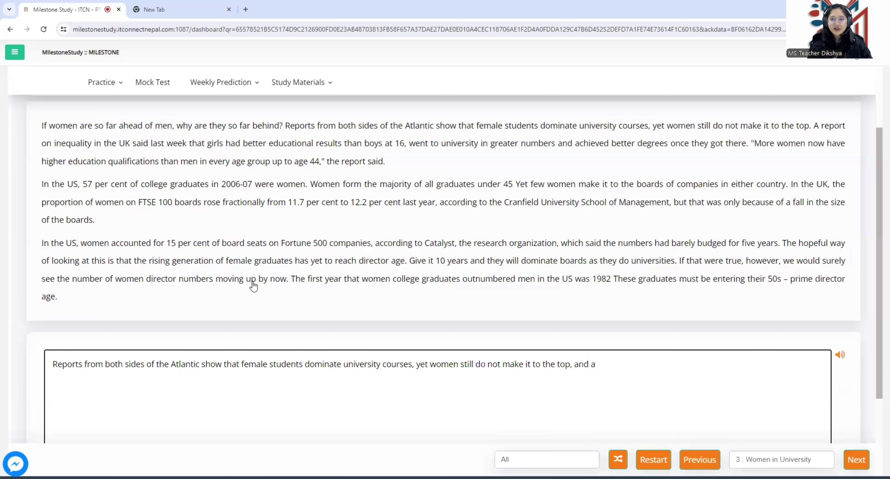
{"action": "type", "text": "repport"}
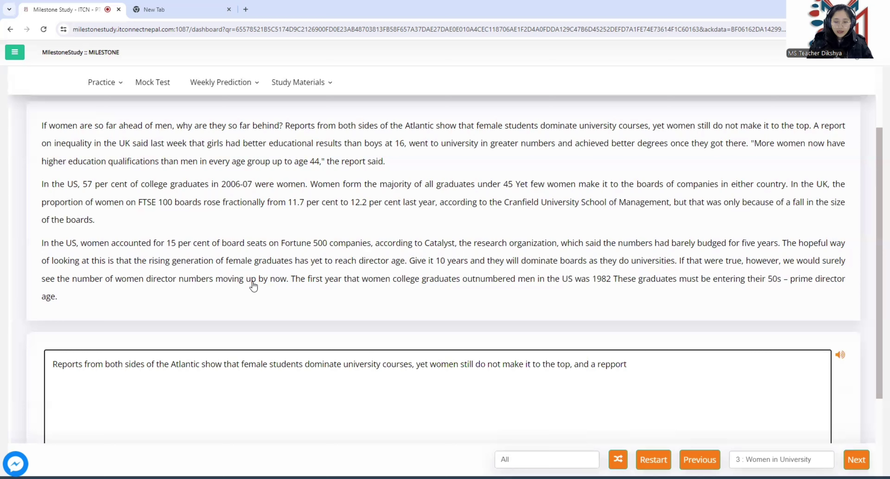
{"action": "key", "text": "BackSpace"}
{"action": "key", "text": "BackSpace"}
{"action": "key", "text": "BackSpace"}
{"action": "key", "text": "BackSpace"}
{"action": "type", "text": "ort o"}
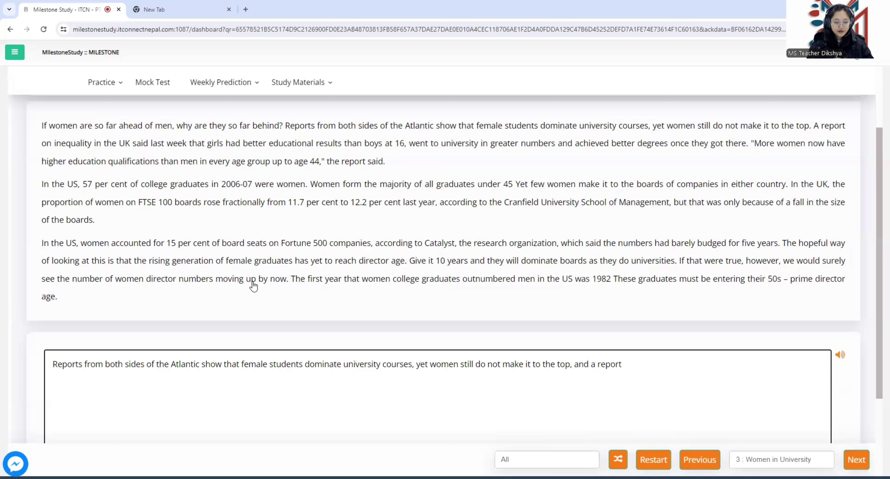
{"action": "type", "text": "n"}
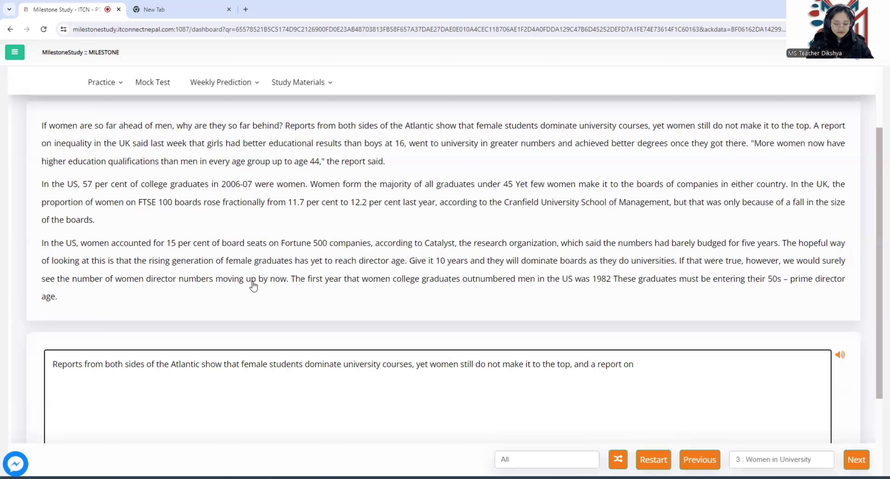
{"action": "type", "text": " inequality in the UK said last week that girls had better educationa"}
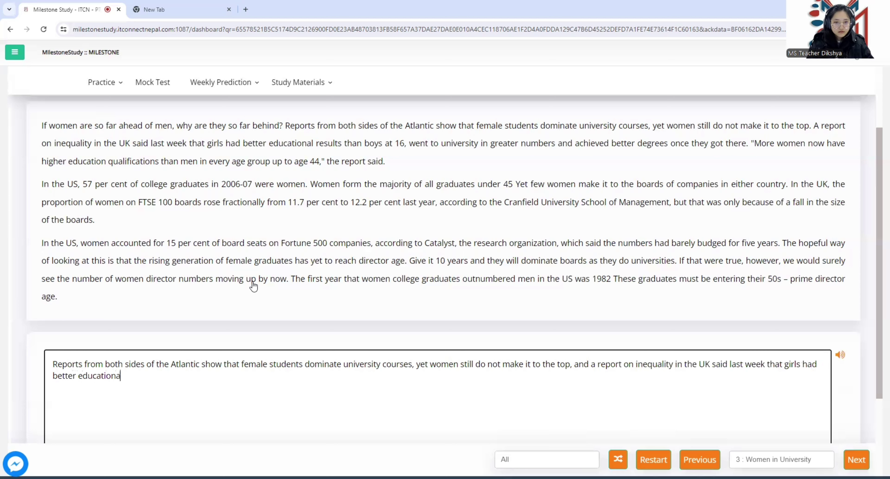
{"action": "type", "text": "l results than boys at 16, went to university in greater numbers and achieved"}
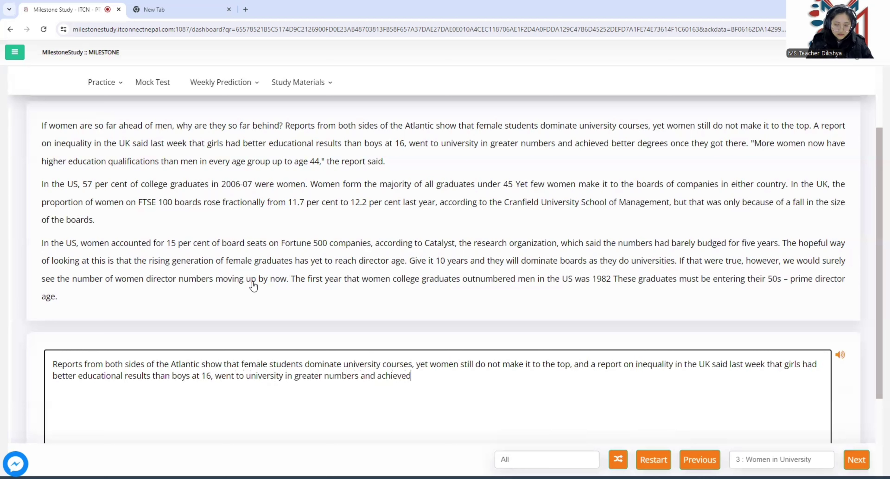
{"action": "type", "text": " better results once they got there."}
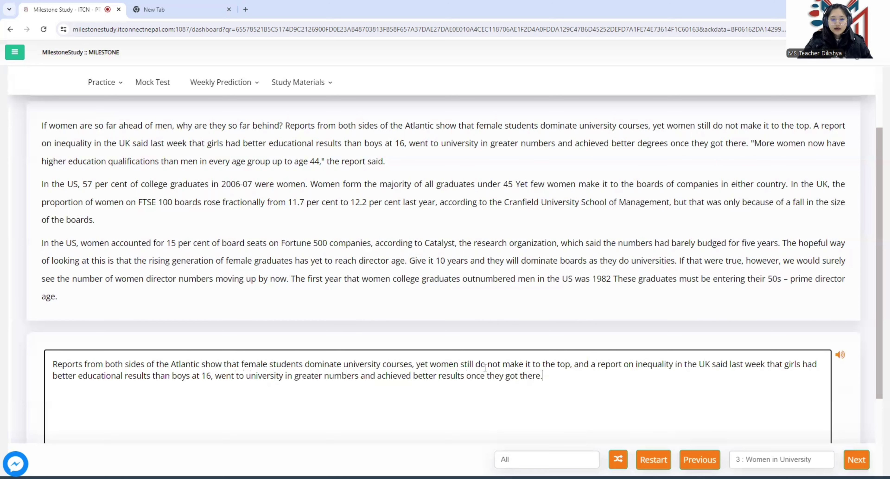
{"action": "scroll", "coordinate": [536, 318], "scroll_direction": "down", "scroll_amount": 3}
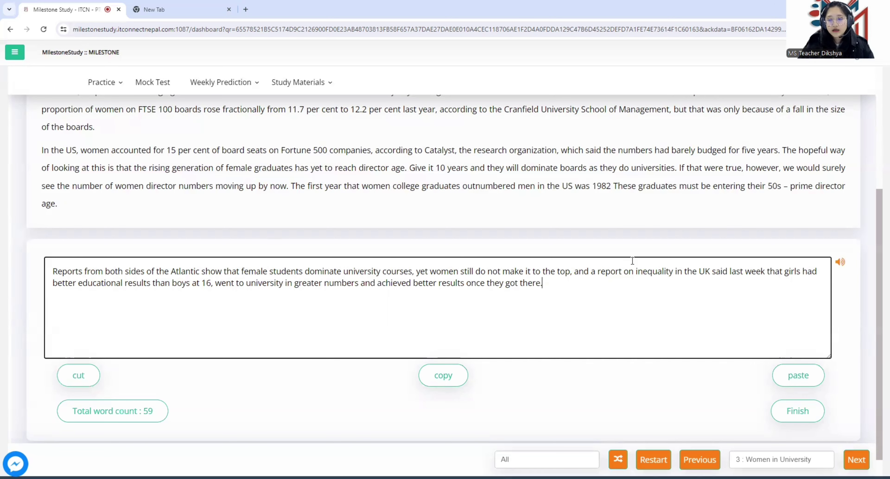
{"action": "scroll", "coordinate": [666, 308], "scroll_direction": "down", "scroll_amount": 1}
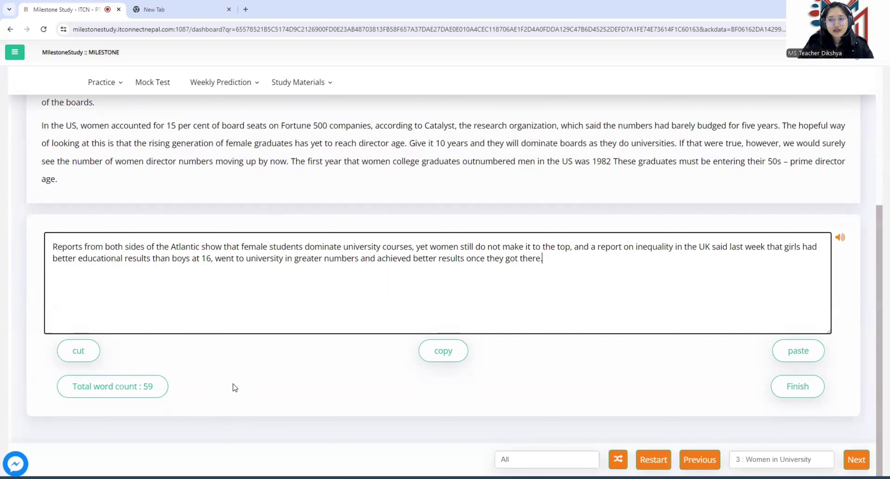
- Submit the Women in University summary, review its 7.00/7 score, then open question 22, Seat Belts
{"action": "left_click", "coordinate": [779, 389]}
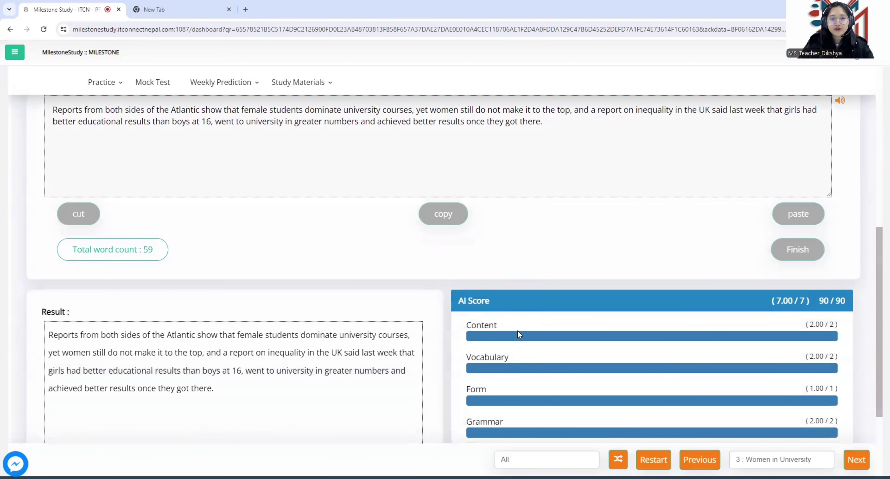
{"action": "scroll", "coordinate": [507, 323], "scroll_direction": "up", "scroll_amount": 6}
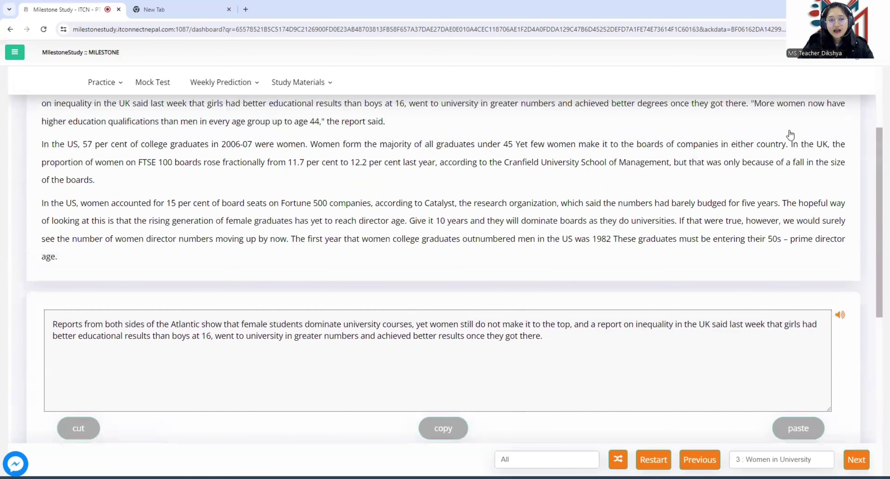
{"action": "scroll", "coordinate": [809, 177], "scroll_direction": "up", "scroll_amount": 4}
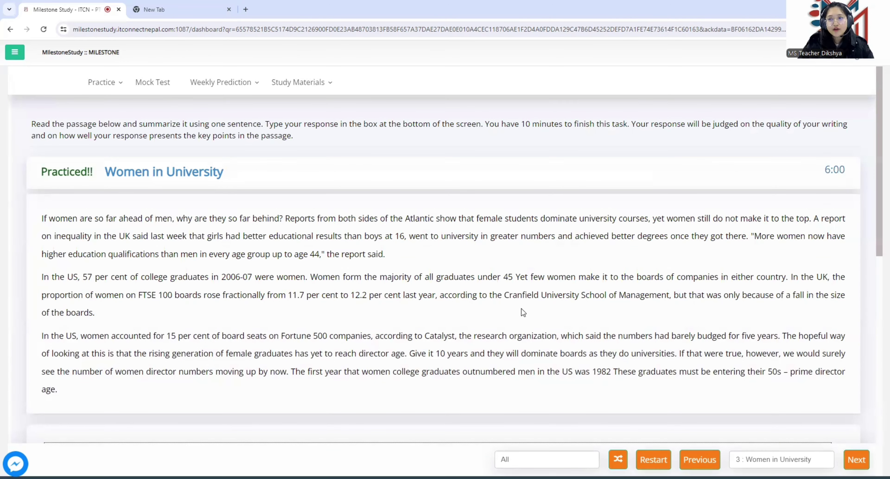
{"action": "scroll", "coordinate": [230, 345], "scroll_direction": "down", "scroll_amount": 9}
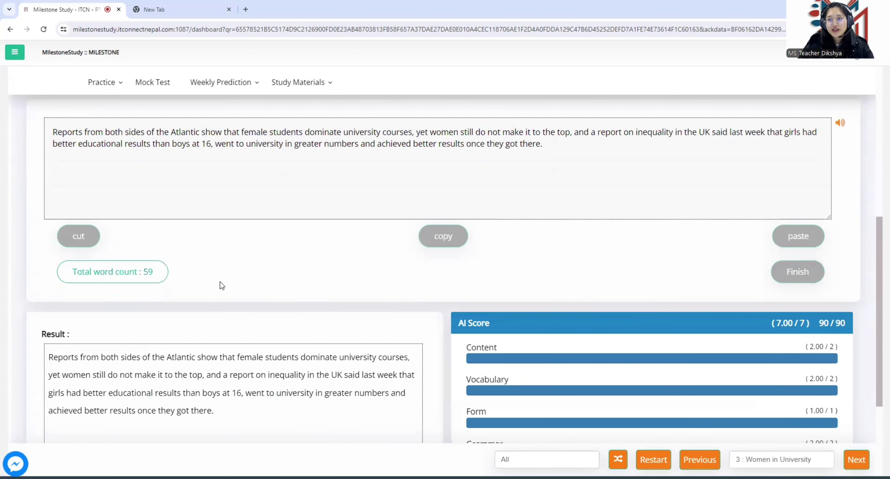
{"action": "scroll", "coordinate": [409, 301], "scroll_direction": "up", "scroll_amount": 8}
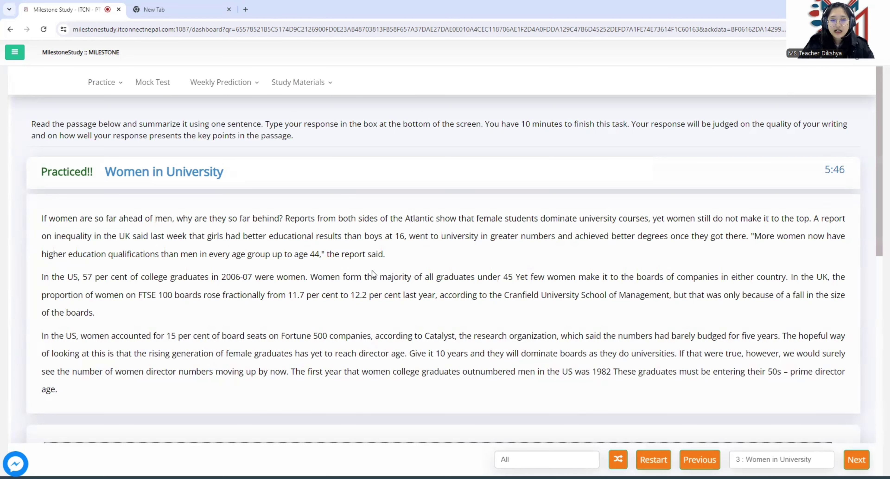
{"action": "scroll", "coordinate": [517, 305], "scroll_direction": "down", "scroll_amount": 8}
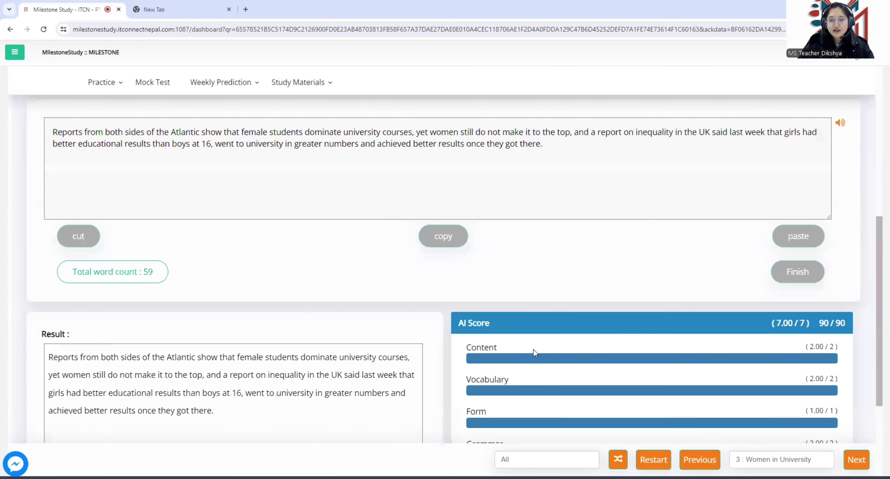
{"action": "scroll", "coordinate": [534, 349], "scroll_direction": "down", "scroll_amount": 4}
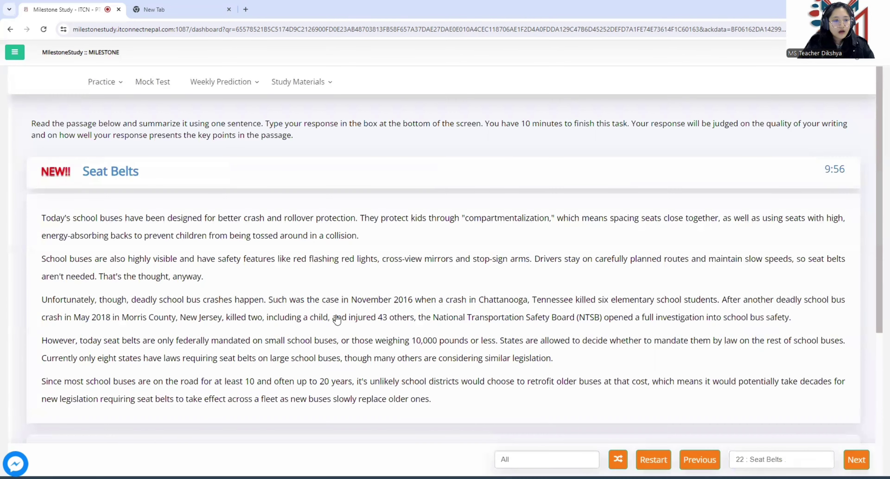
{"action": "scroll", "coordinate": [338, 320], "scroll_direction": "down", "scroll_amount": 3}
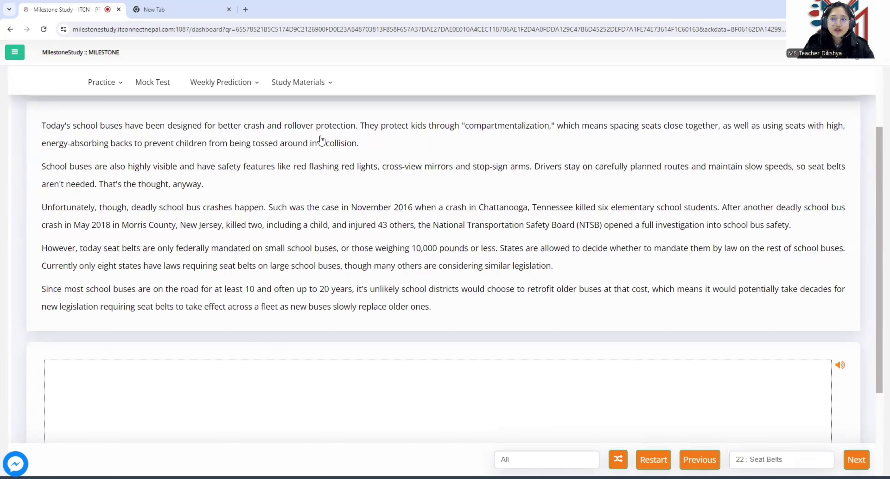
{"action": "left_click", "coordinate": [133, 373]}
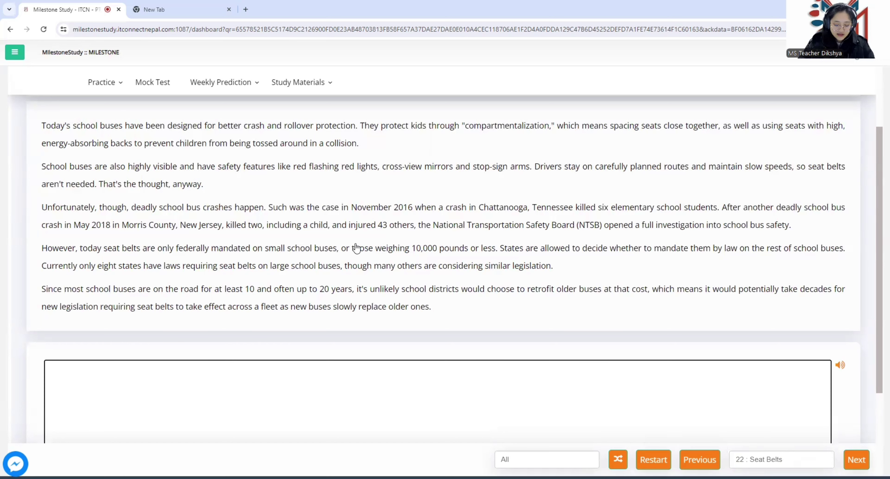
- Type the Seat Belts summary starting 'Today's school buses have been designed for better crash and rollover protection'
{"action": "type", "text": "Today"}
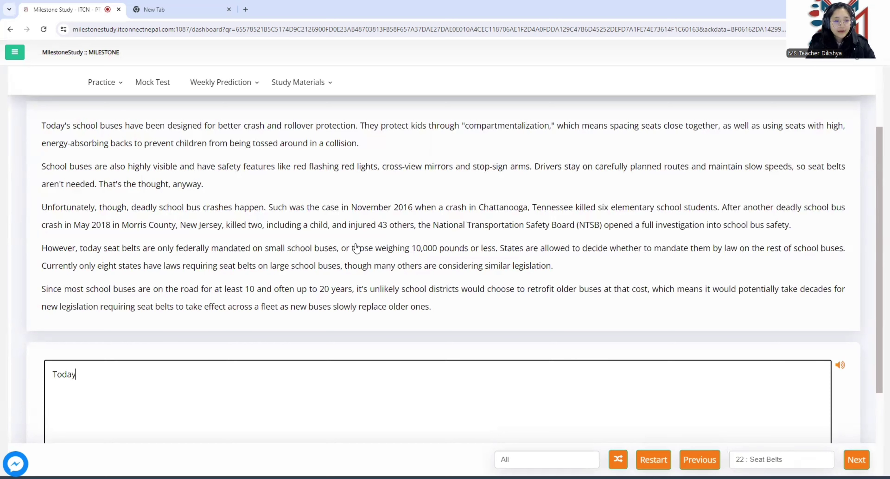
{"action": "type", "text": "'s"}
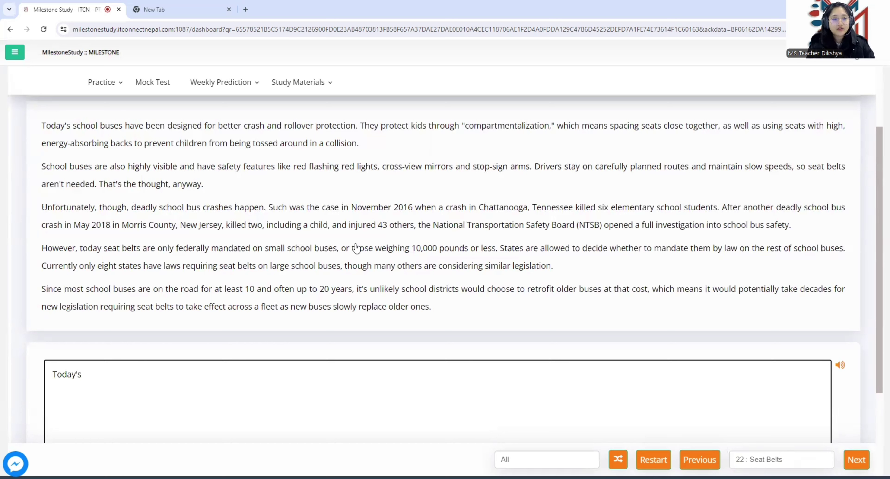
{"action": "type", "text": " school"}
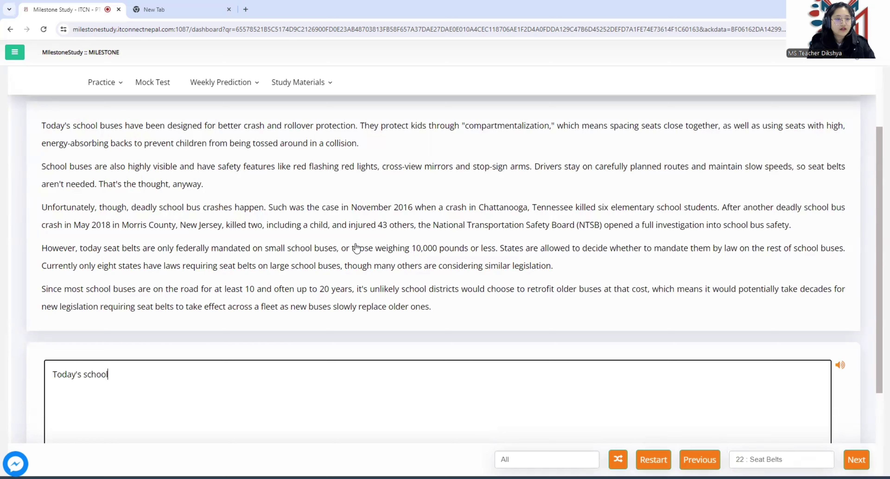
{"action": "type", "text": " buses"}
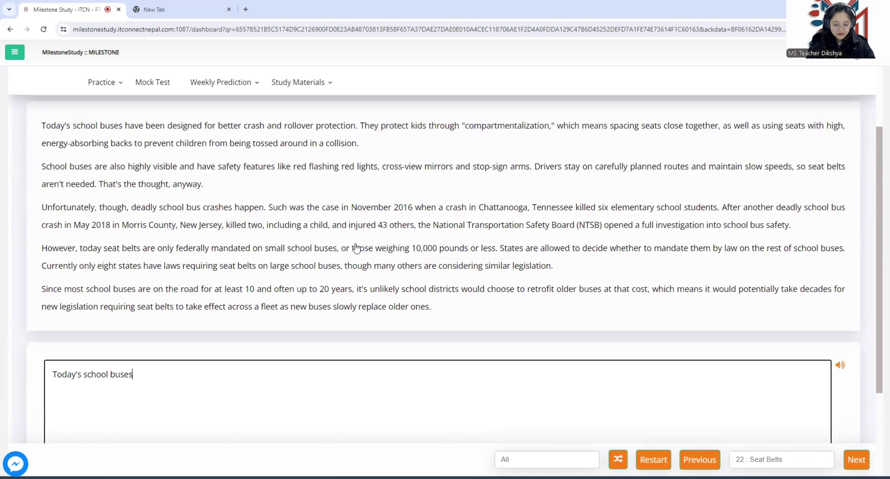
{"action": "type", "text": " have been designed for better crash and rollover prote"}
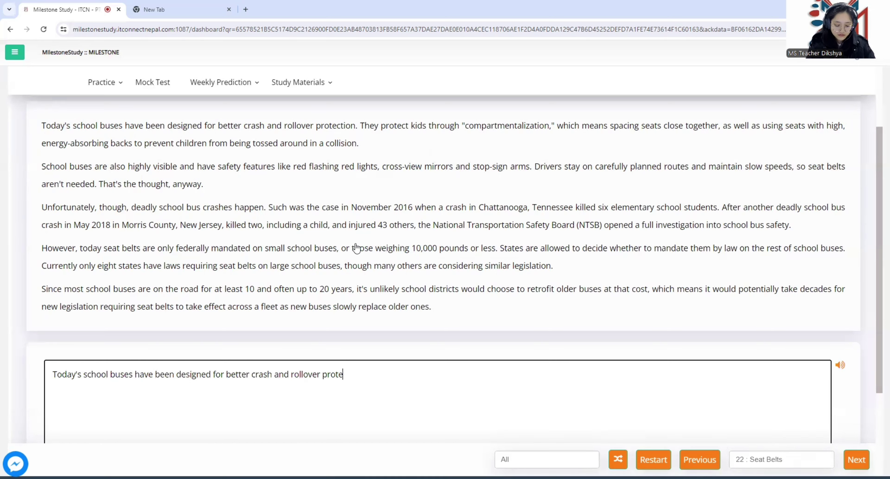
{"action": "type", "text": "ction"}
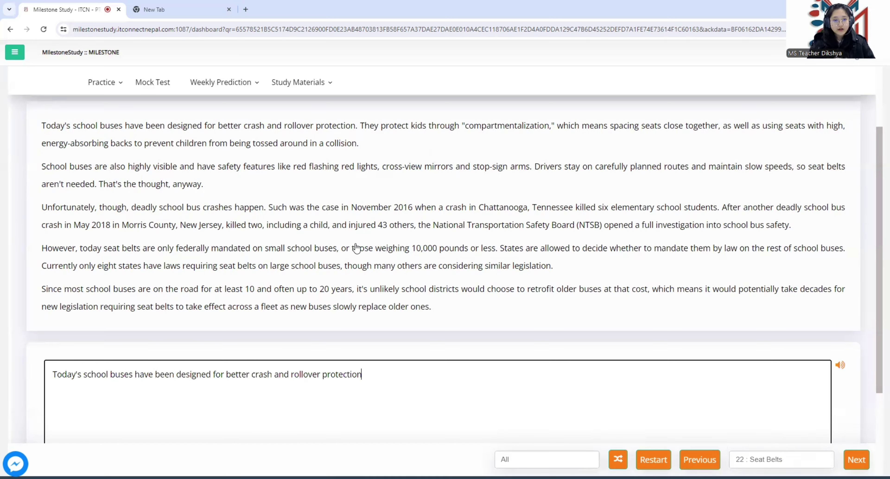
{"action": "type", "text": ", a"}
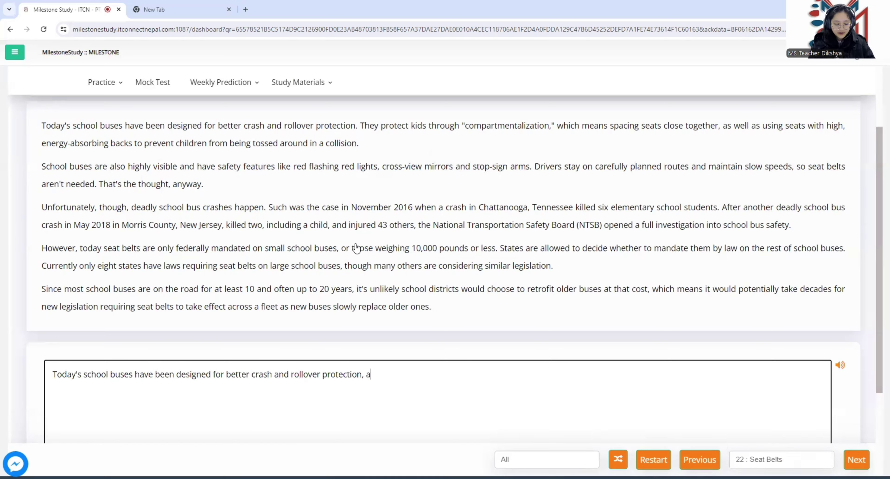
{"action": "type", "text": "nd the"}
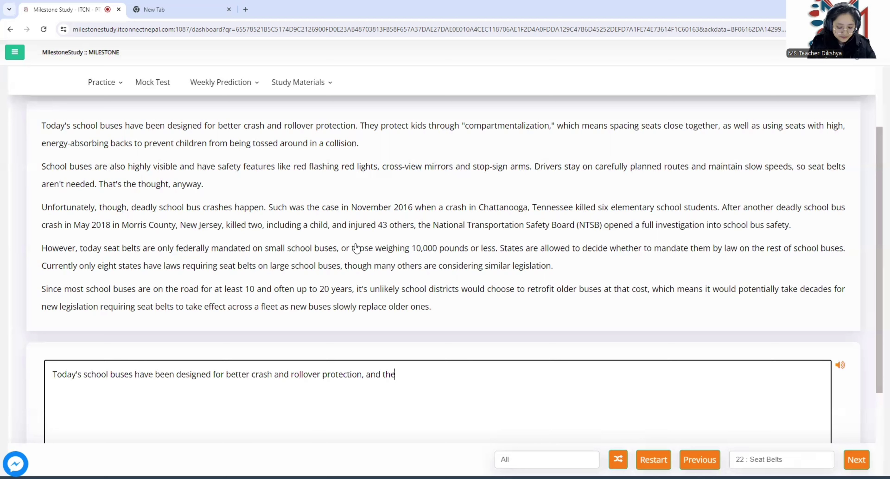
{"action": "type", "text": "y protec"}
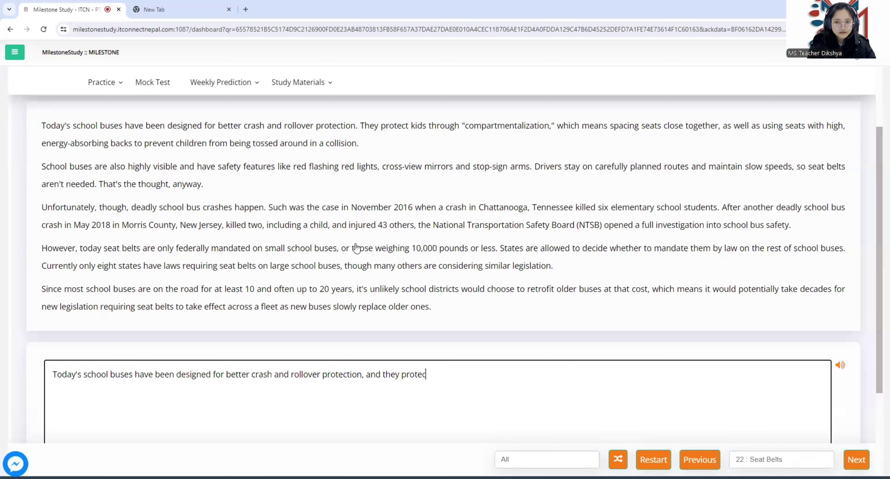
{"action": "type", "text": "t kids"}
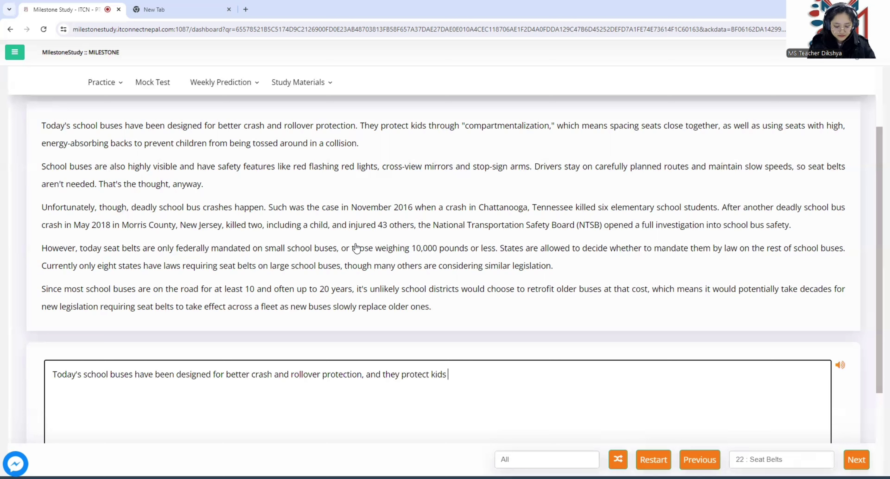
{"action": "type", "text": " through"}
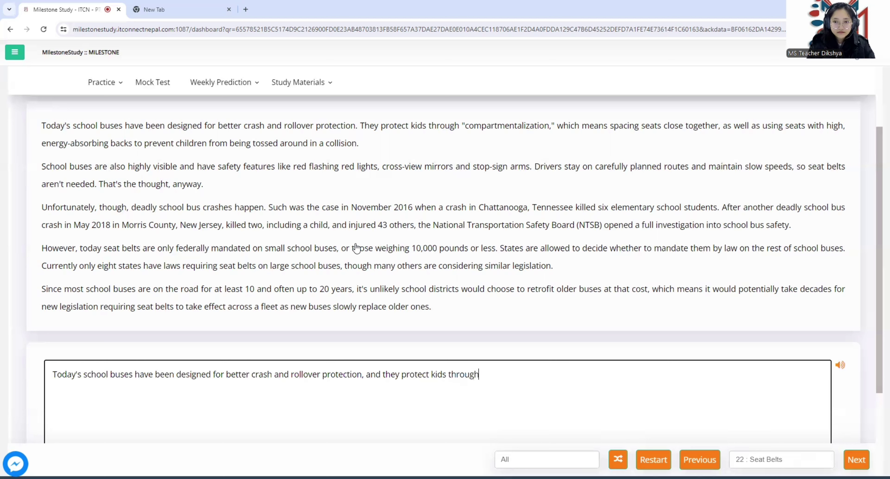
{"action": "type", "text": " \"\""}
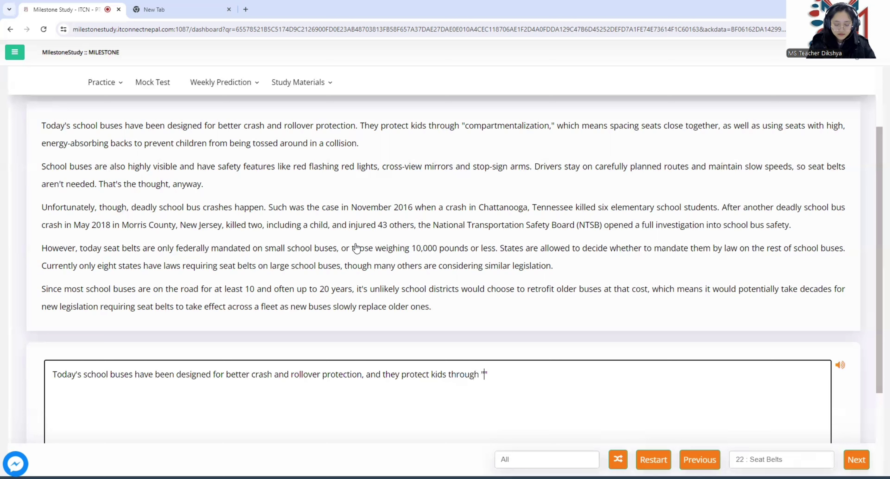
{"action": "type", "text": "compart"}
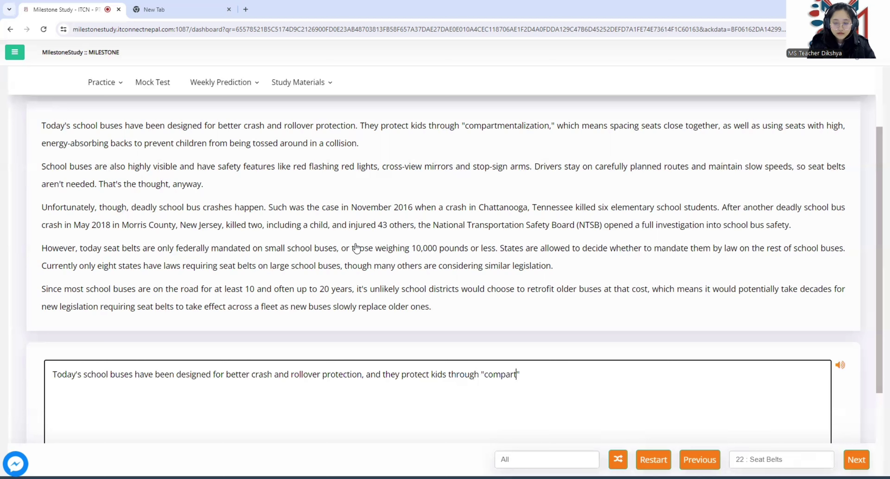
{"action": "type", "text": "mentaliz"}
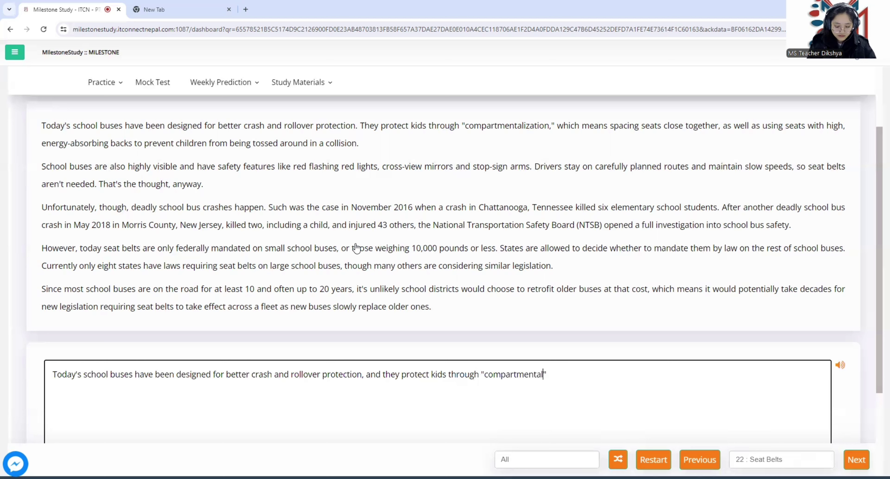
{"action": "type", "text": "ation"}
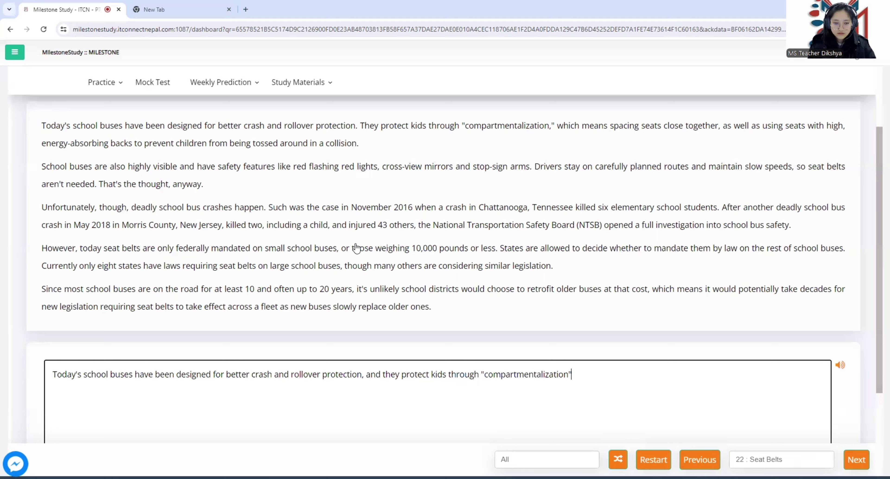
{"action": "type", "text": ", "}
{"action": "type", "text": "which"}
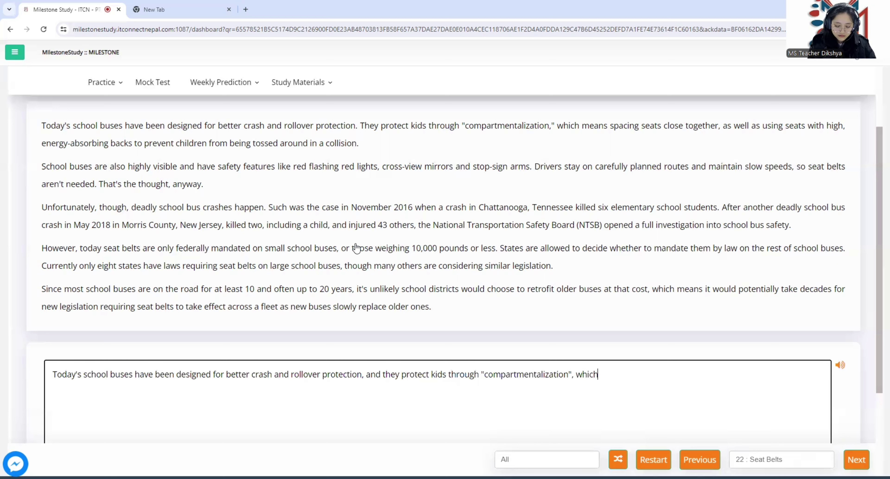
{"action": "type", "text": " means spacing seats"}
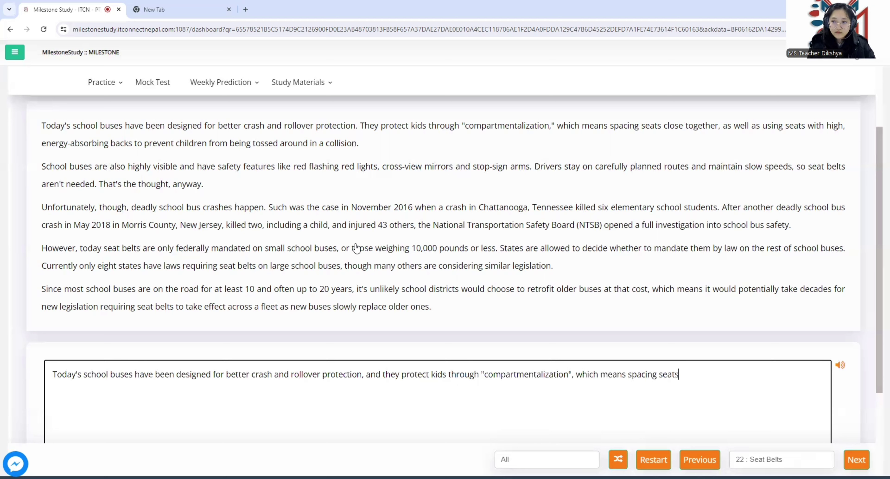
{"action": "type", "text": " close together, as well as using seats with high, energy-absorbing backs to prevent children from being tossed around in a collision."}
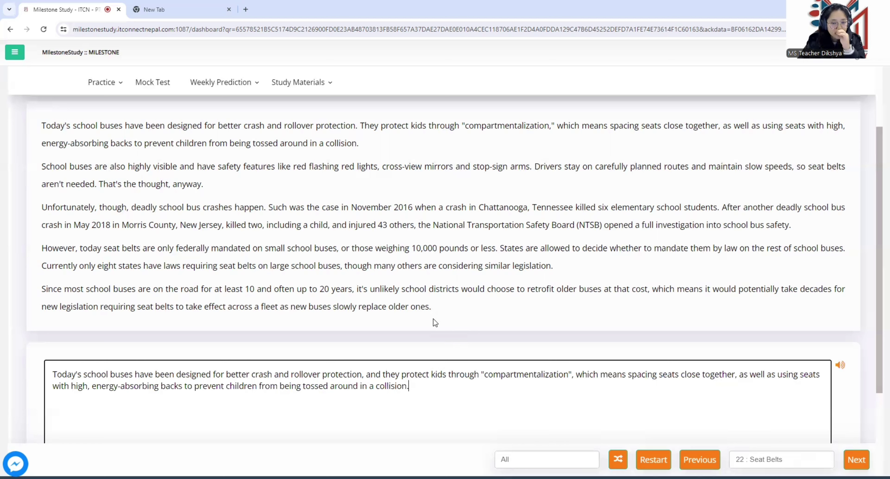
{"action": "left_click", "coordinate": [298, 82]}
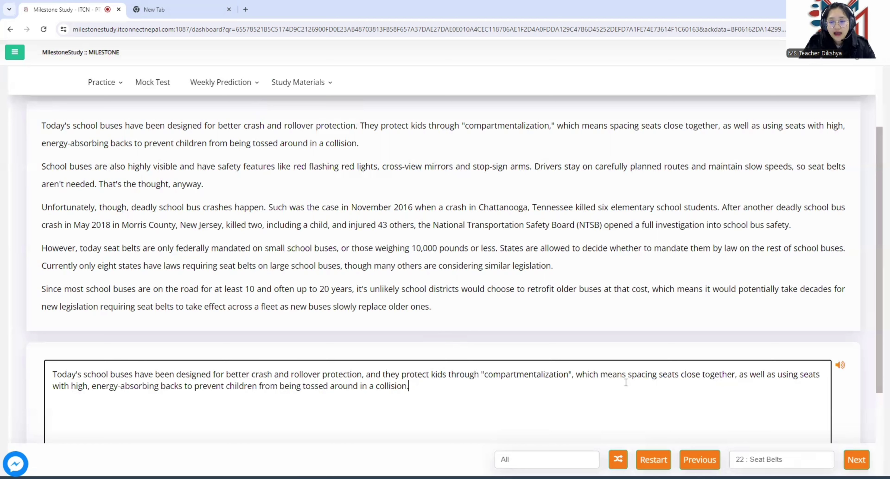
{"action": "left_click", "coordinate": [483, 374]}
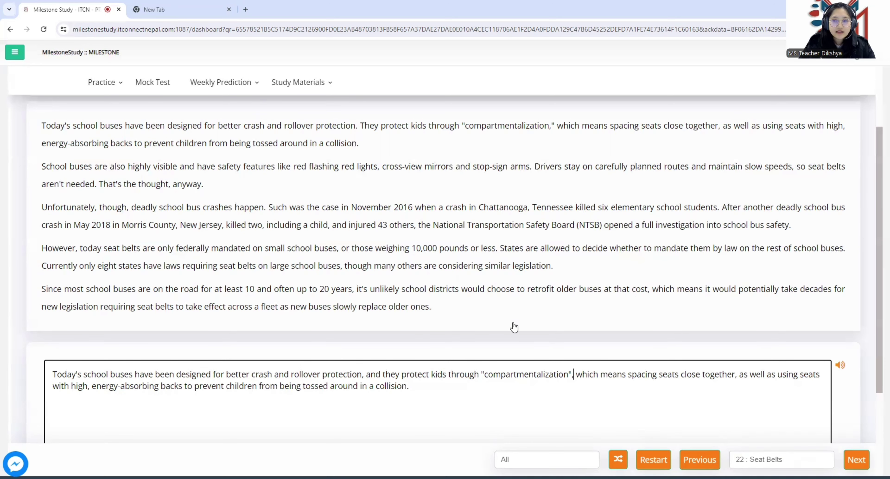
{"action": "scroll", "coordinate": [515, 327], "scroll_direction": "down", "scroll_amount": 3}
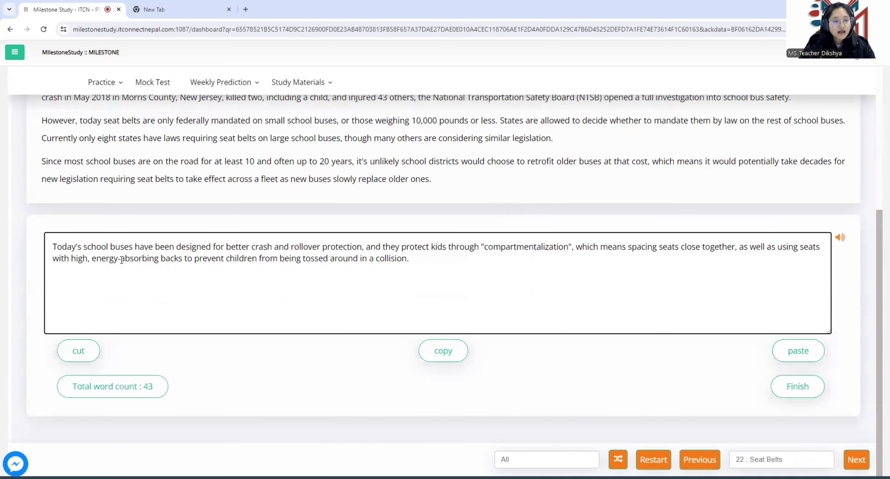
{"action": "scroll", "coordinate": [123, 265], "scroll_direction": "up", "scroll_amount": 4}
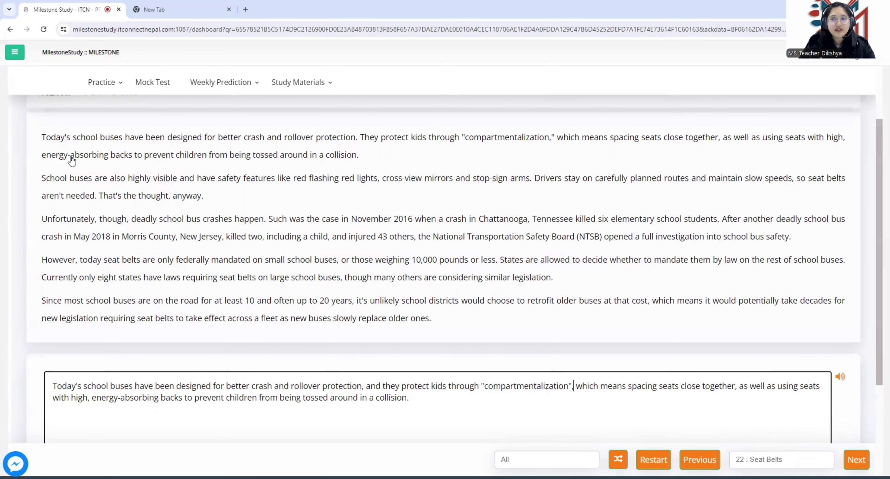
{"action": "scroll", "coordinate": [569, 337], "scroll_direction": "down", "scroll_amount": 4}
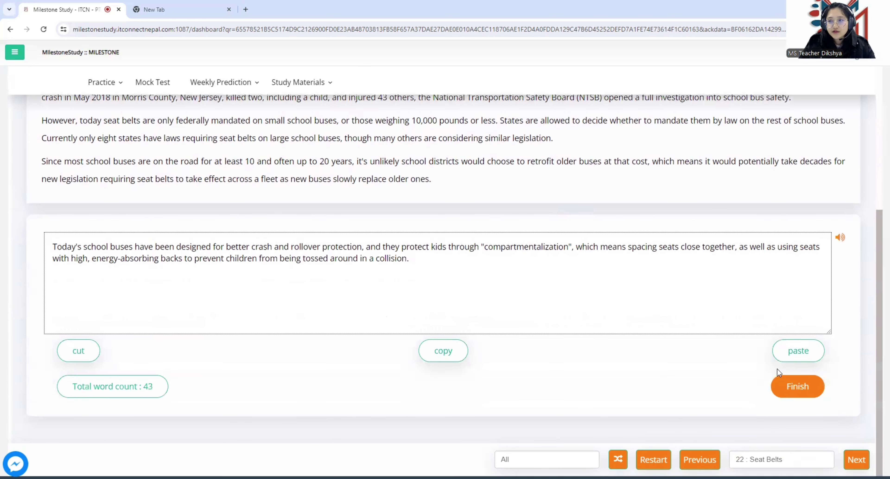
- Submit the Seat Belts summary and review its 7.00/7 (90/90) AI score
{"action": "left_click", "coordinate": [798, 386]}
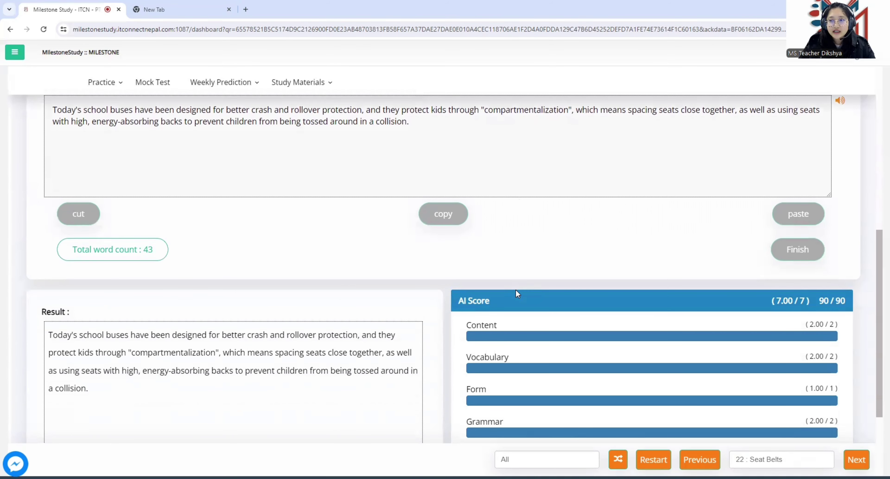
{"action": "scroll", "coordinate": [515, 293], "scroll_direction": "up", "scroll_amount": 5}
{"action": "scroll", "coordinate": [516, 290], "scroll_direction": "up", "scroll_amount": 1}
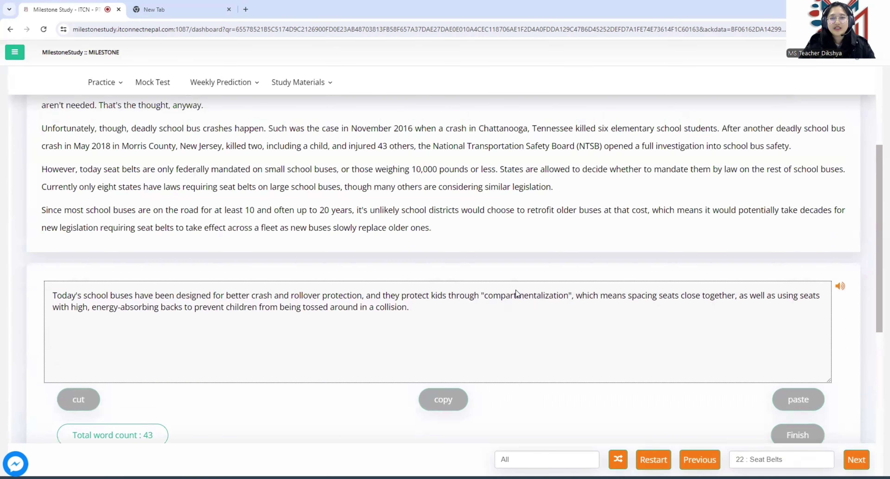
{"action": "scroll", "coordinate": [516, 291], "scroll_direction": "up", "scroll_amount": 4}
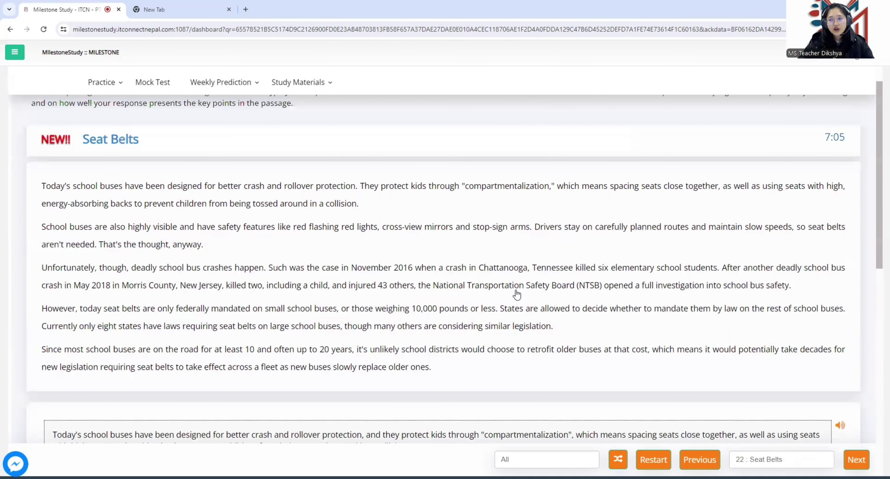
{"action": "scroll", "coordinate": [517, 294], "scroll_direction": "down", "scroll_amount": 10}
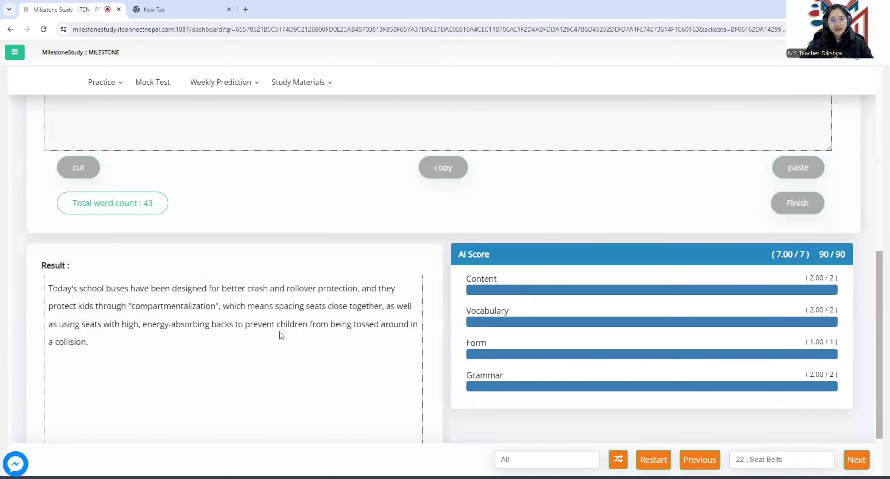
{"action": "scroll", "coordinate": [475, 322], "scroll_direction": "up", "scroll_amount": 6}
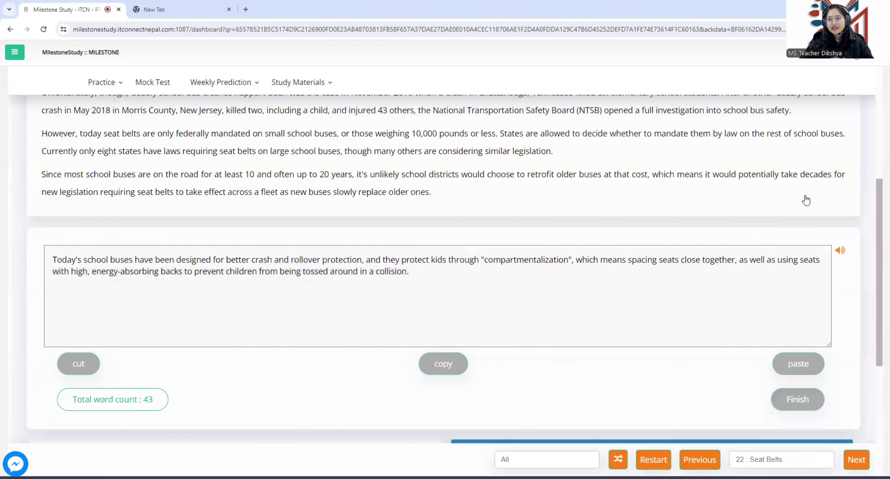
{"action": "scroll", "coordinate": [807, 200], "scroll_direction": "up", "scroll_amount": 6}
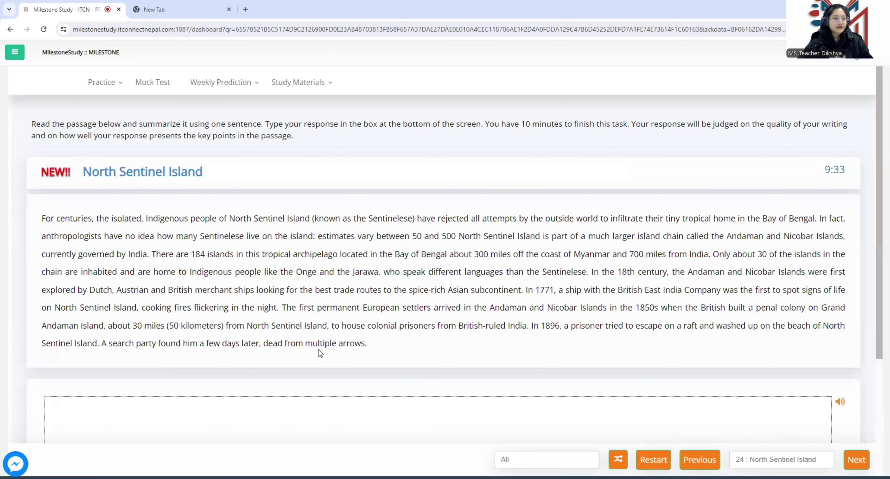
- Read the North Sentinel Island passage and begin the summary about its isolated Indigenous people
{"action": "scroll", "coordinate": [319, 349], "scroll_direction": "down", "scroll_amount": 1}
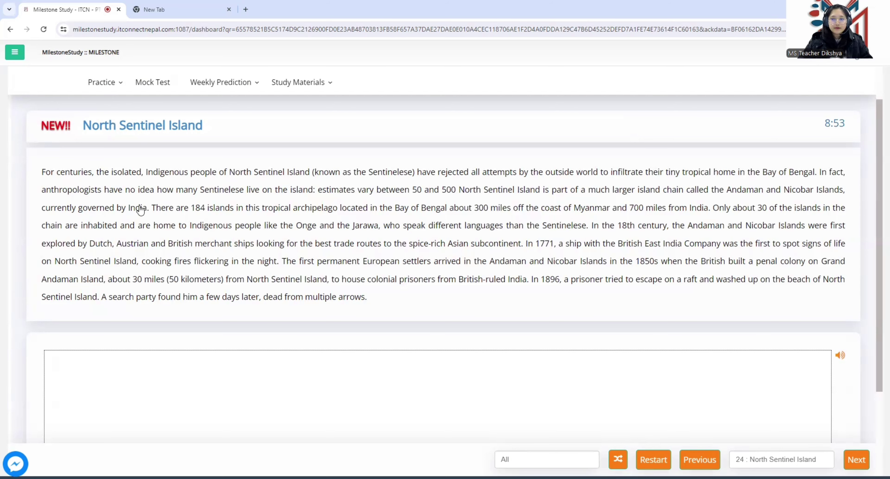
{"action": "scroll", "coordinate": [173, 260], "scroll_direction": "down", "scroll_amount": 3}
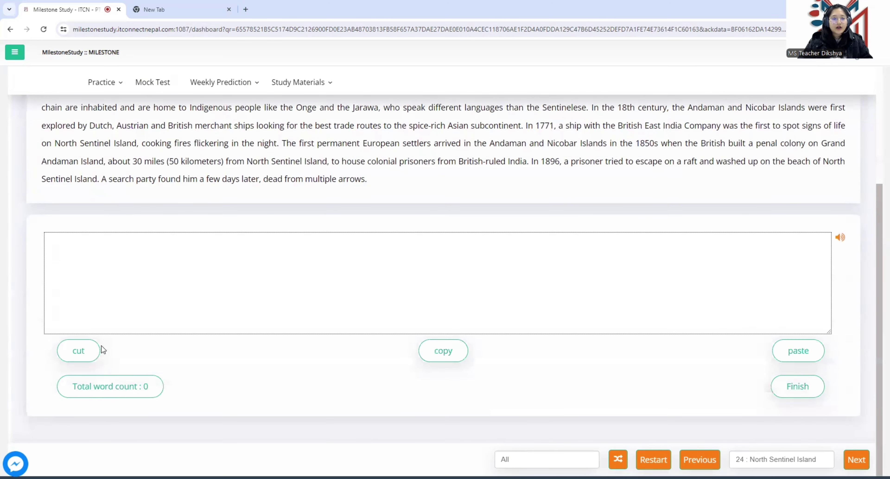
{"action": "scroll", "coordinate": [174, 260], "scroll_direction": "up", "scroll_amount": 3}
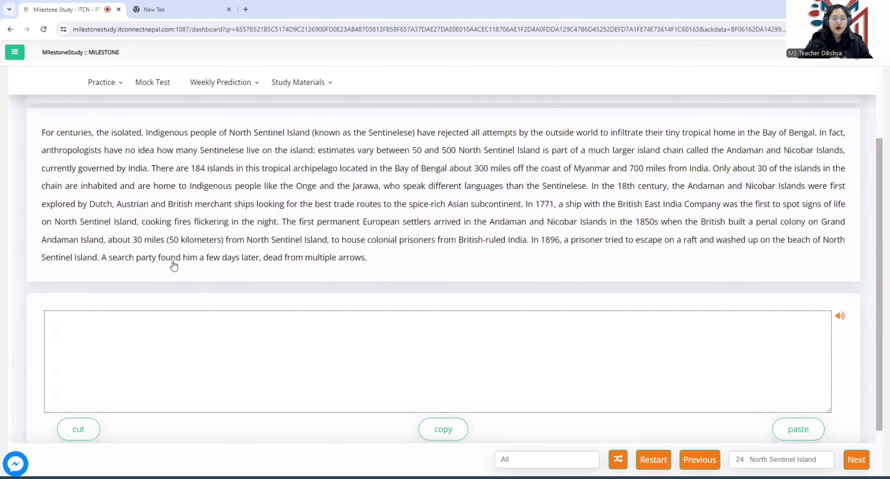
{"action": "scroll", "coordinate": [93, 176], "scroll_direction": "down", "scroll_amount": 1}
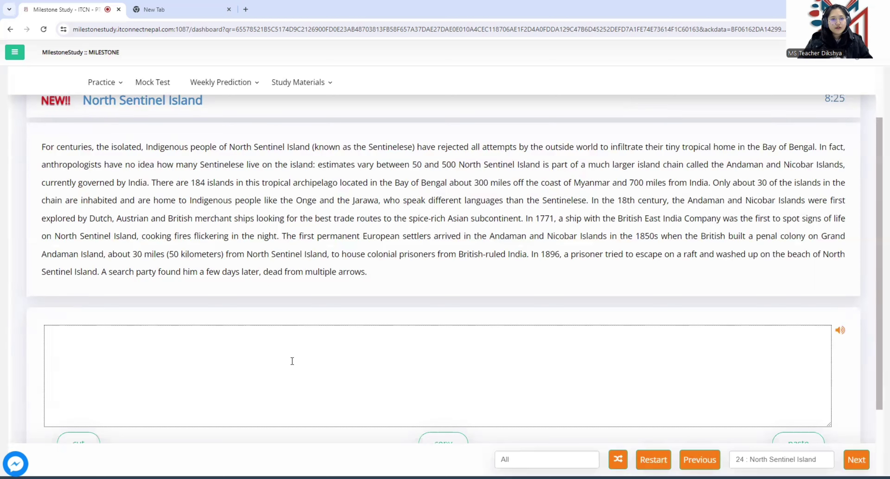
{"action": "left_click", "coordinate": [217, 345]}
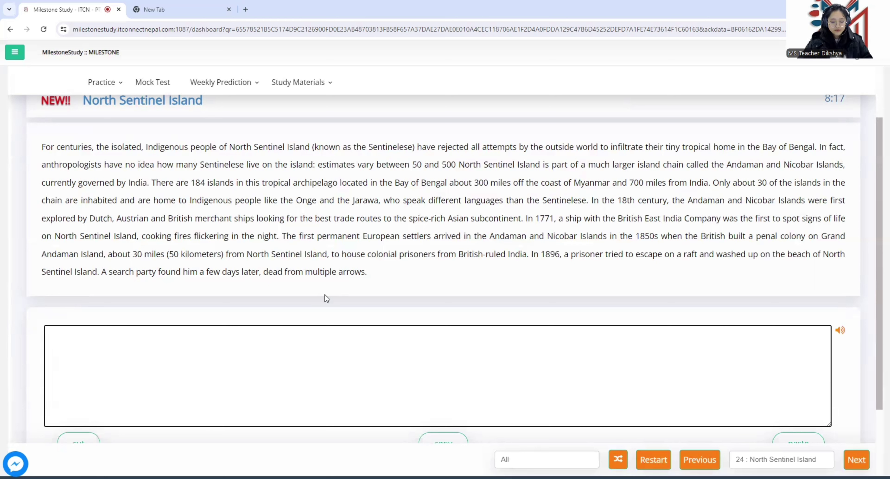
{"action": "type", "text": "Fo"}
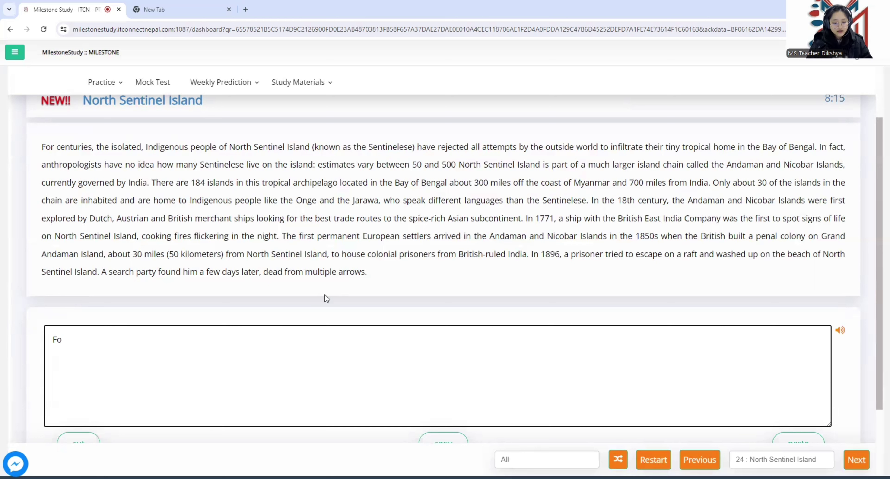
{"action": "type", "text": "r centu"}
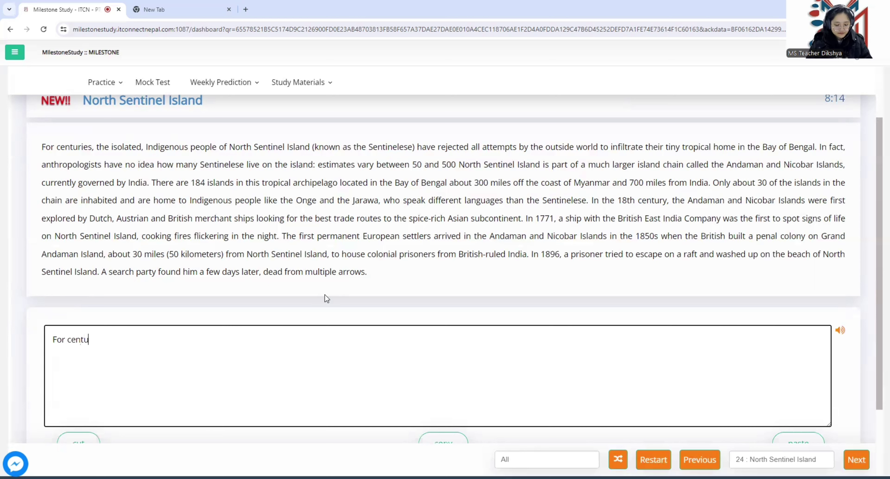
{"action": "type", "text": "ries, the isolated, Indigenous people of North Sentinel Island (known as Sentinelese) have rejected all attempts by the outside world to infiltrat"}
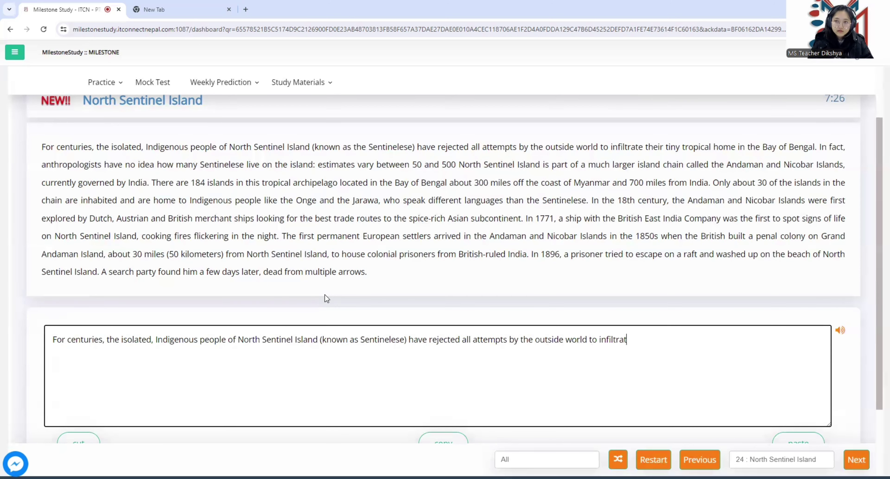
{"action": "type", "text": "e their tiny tropical home in the Bay of Ben"}
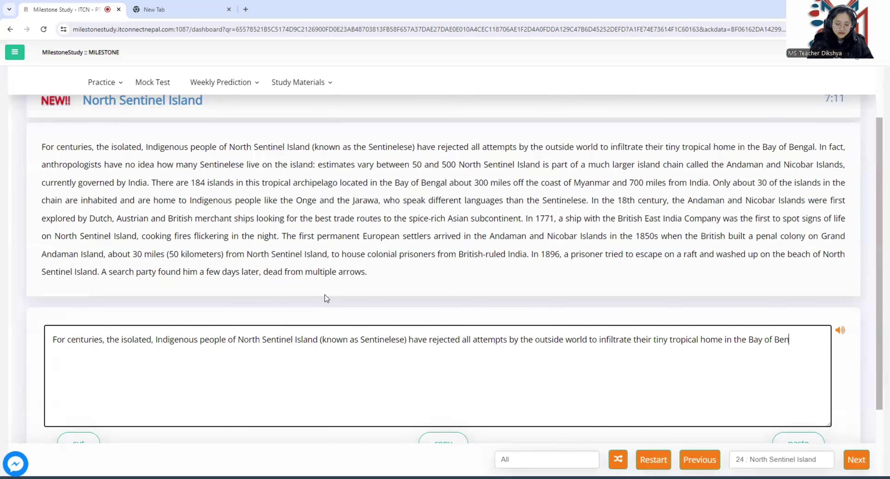
{"action": "type", "text": "gal"}
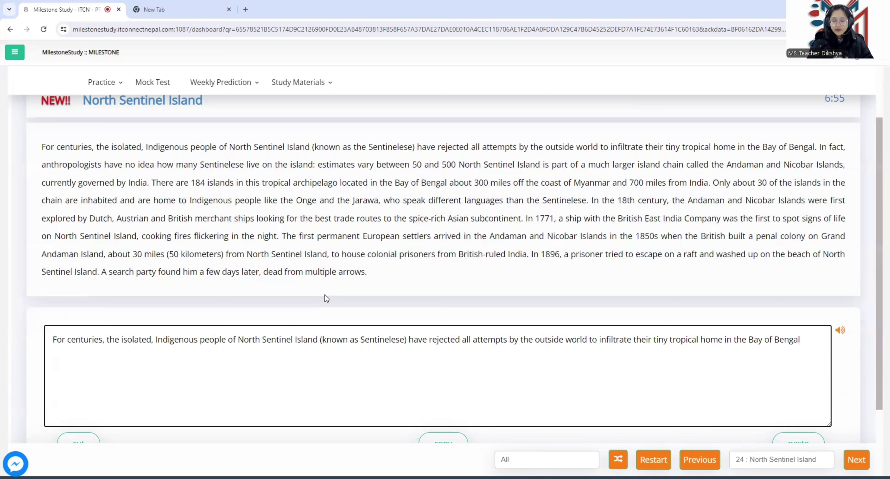
- Finish the summary with the 184 Bay of Bengal islands about 700 miles from India
{"action": "type", "text": ", "}
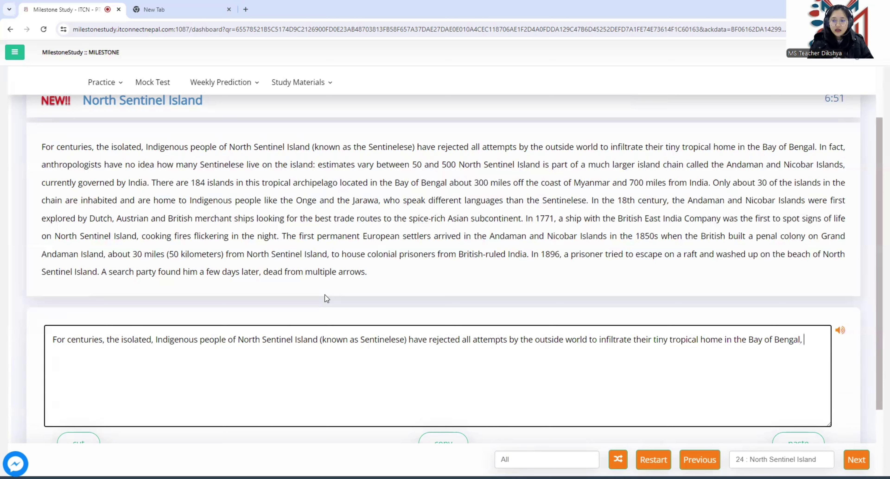
{"action": "type", "text": "and"}
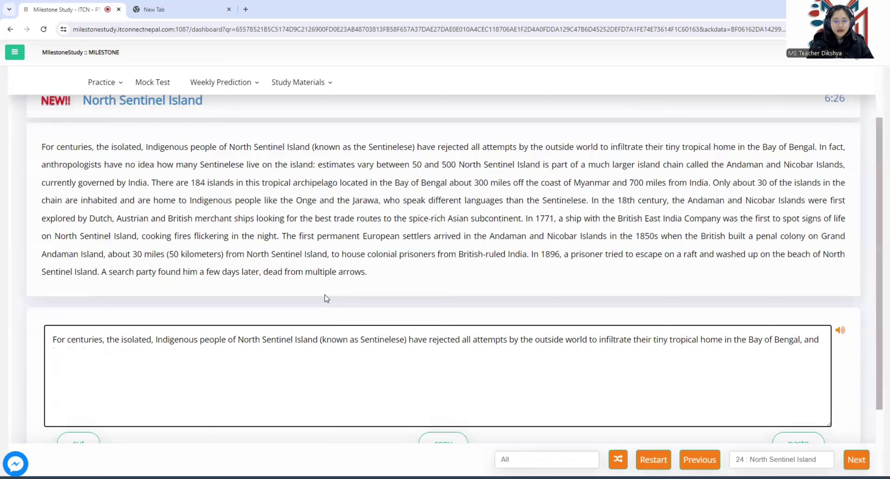
{"action": "type", "text": "ther"}
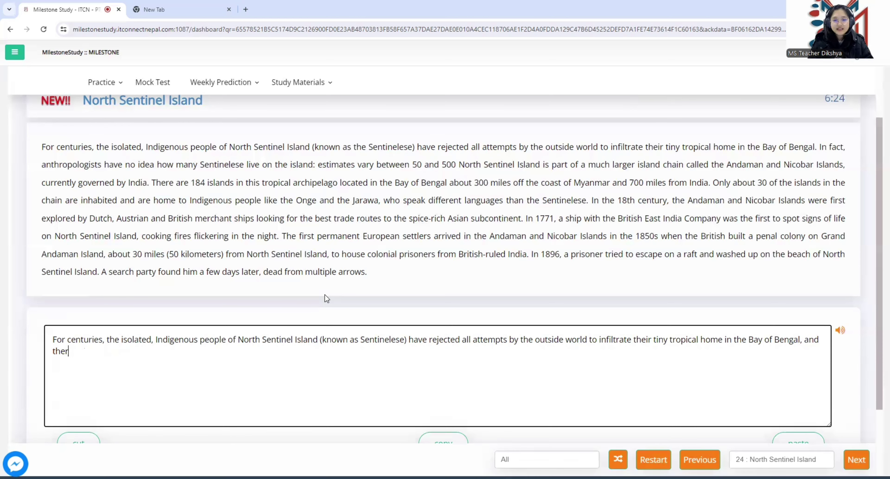
{"action": "type", "text": "e are 184 island"}
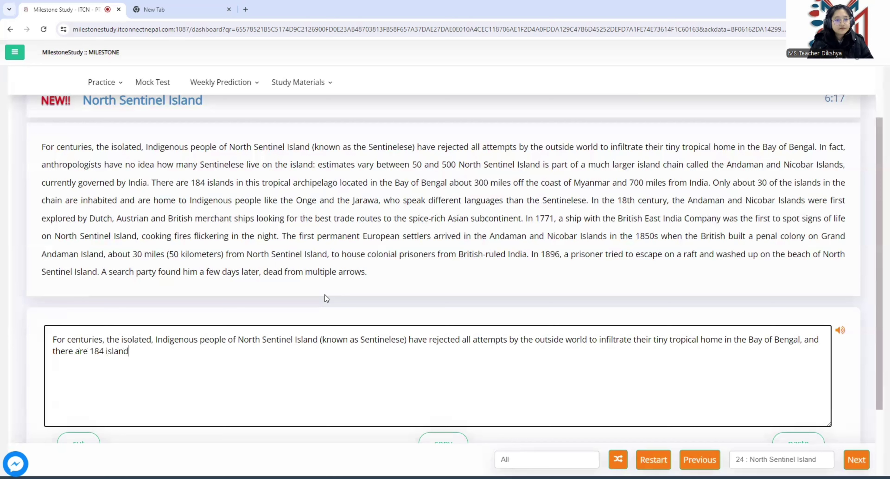
{"action": "type", "text": "s in this tropical archipelago located in the Bay of Bengal about 300 miles off the coast of Myanmar and 700 miles from "}
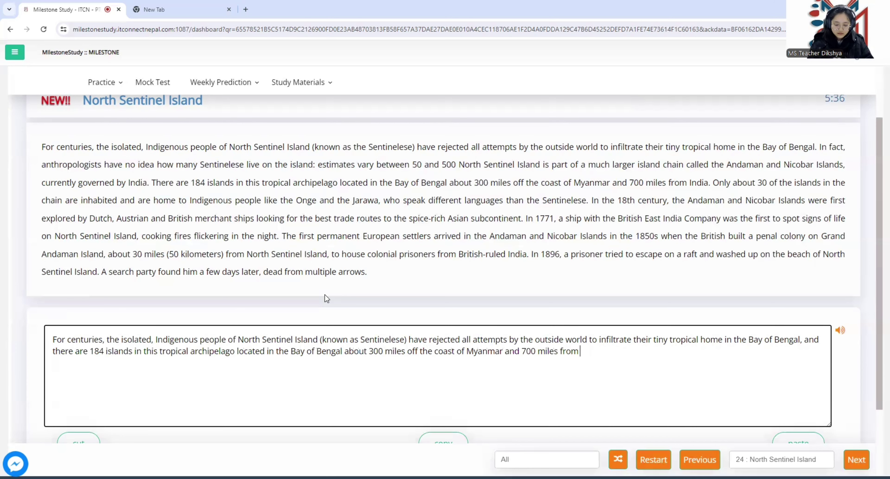
{"action": "type", "text": "India."}
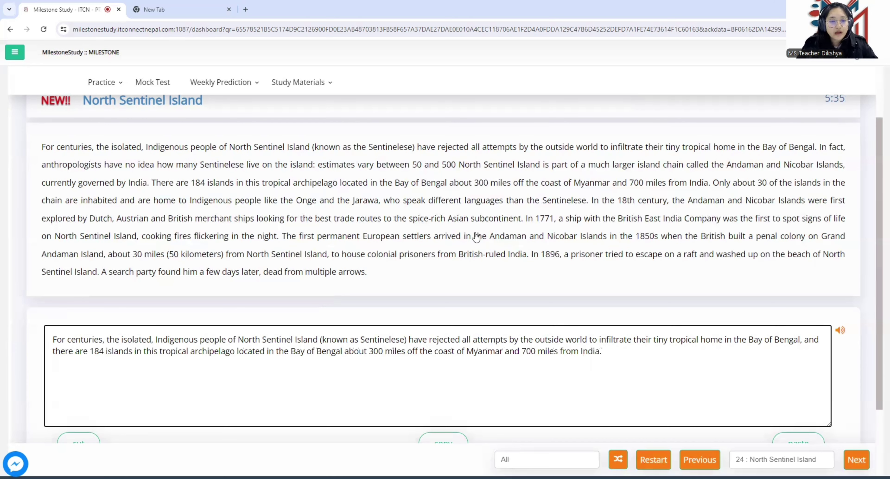
{"action": "scroll", "coordinate": [532, 289], "scroll_direction": "down", "scroll_amount": 2}
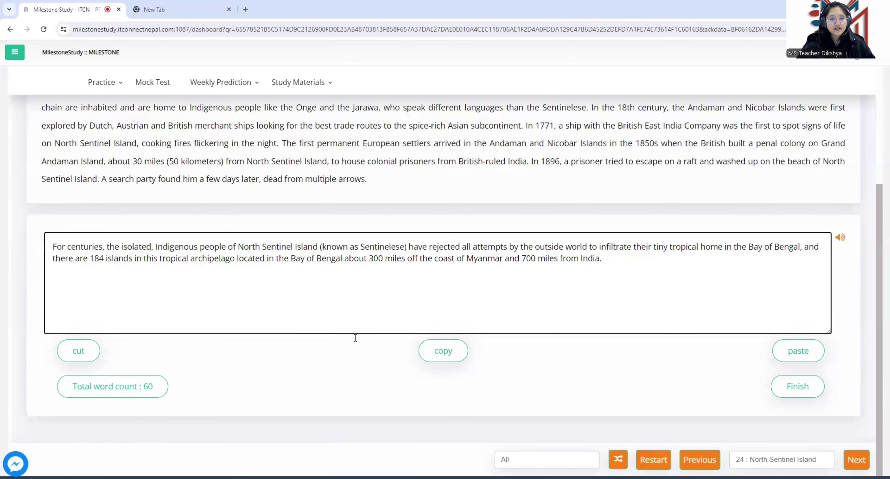
{"action": "scroll", "coordinate": [574, 289], "scroll_direction": "up", "scroll_amount": 2}
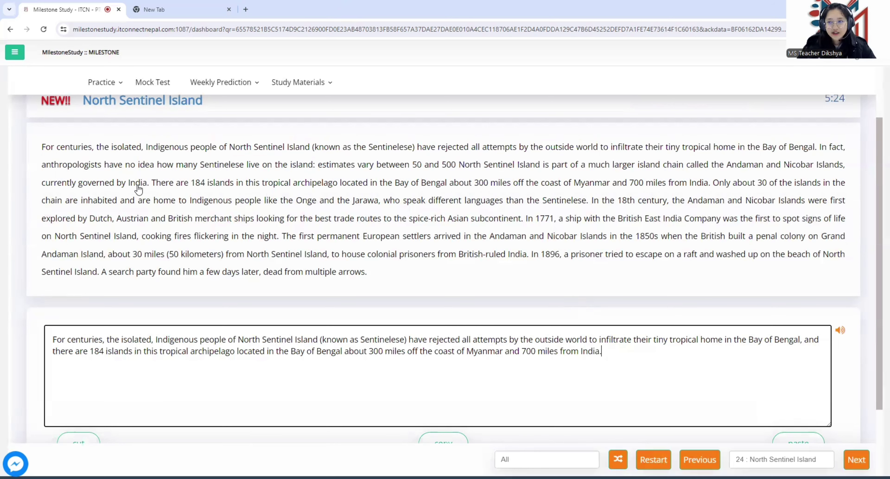
{"action": "scroll", "coordinate": [533, 300], "scroll_direction": "down", "scroll_amount": 3}
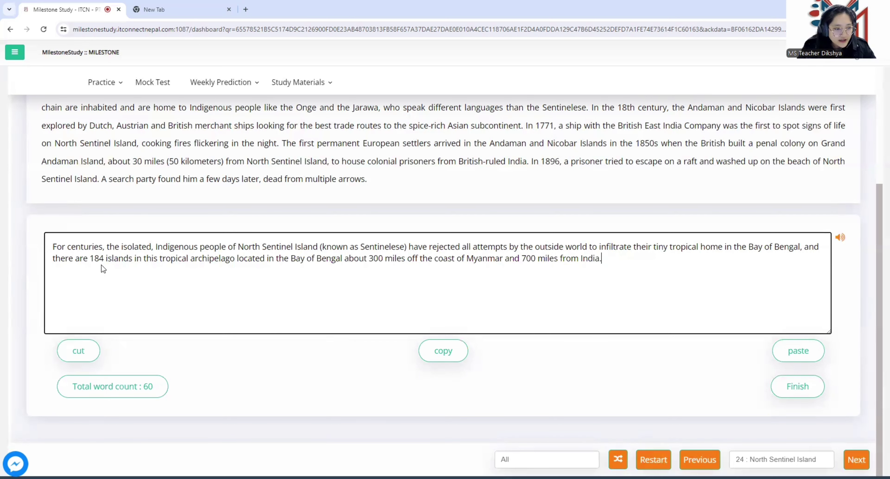
{"action": "scroll", "coordinate": [101, 265], "scroll_direction": "up", "scroll_amount": 1}
{"action": "scroll", "coordinate": [128, 303], "scroll_direction": "up", "scroll_amount": 1}
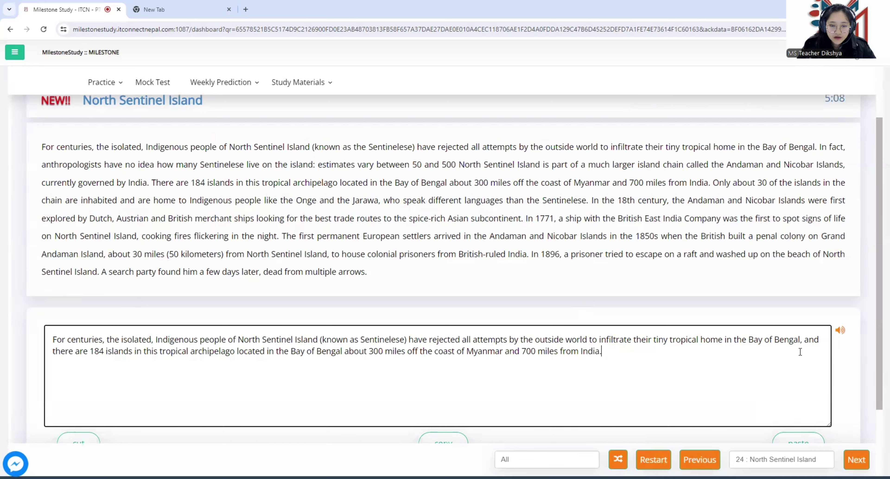
{"action": "scroll", "coordinate": [725, 346], "scroll_direction": "down", "scroll_amount": 3}
- Submit the North Sentinel Island summary and review its 6.75/7 (87/90) score, with Sentinelese flagged
{"action": "left_click", "coordinate": [800, 385]}
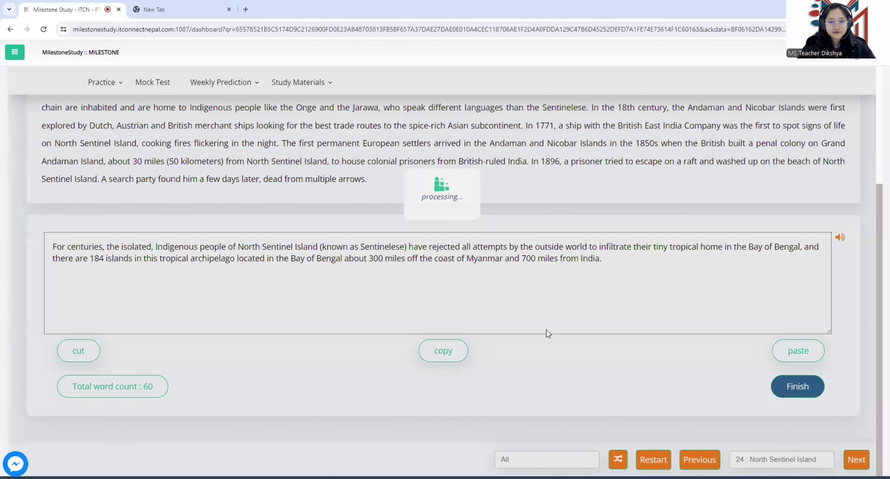
{"action": "scroll", "coordinate": [546, 330], "scroll_direction": "down", "scroll_amount": 4}
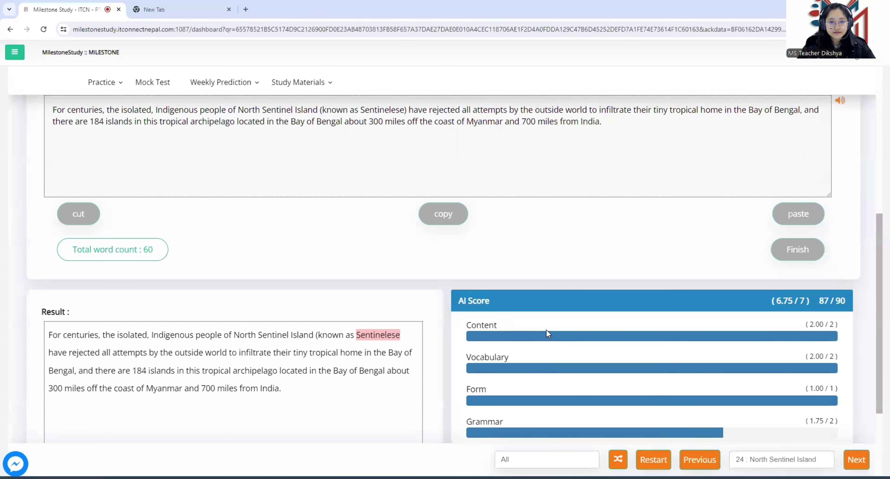
{"action": "scroll", "coordinate": [347, 300], "scroll_direction": "down", "scroll_amount": 1}
{"action": "scroll", "coordinate": [347, 300], "scroll_direction": "down", "scroll_amount": 2}
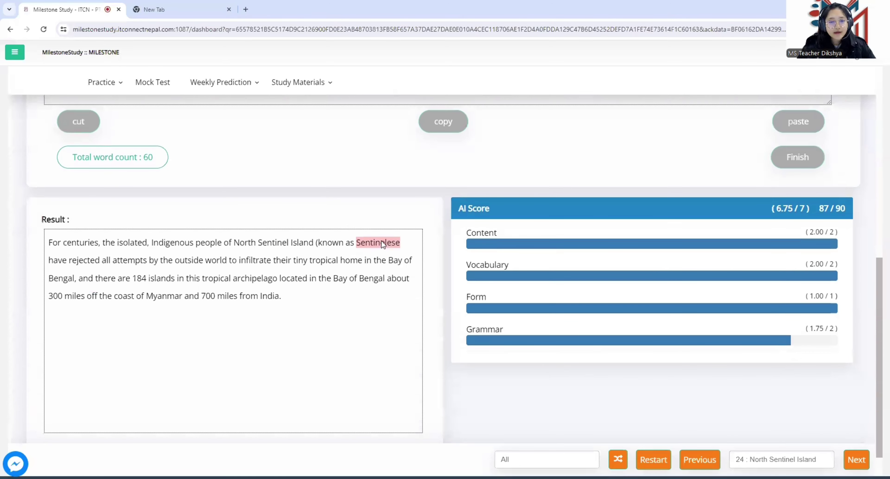
{"action": "mouse_move", "coordinate": [381, 241]}
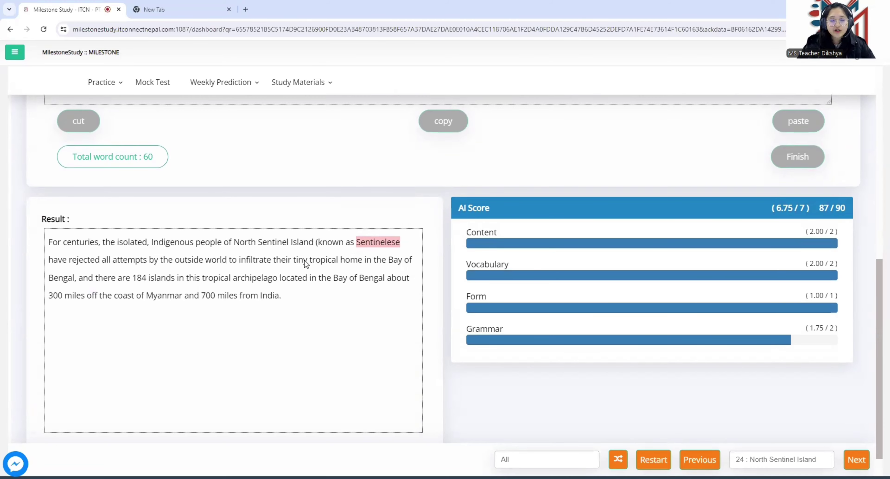
{"action": "scroll", "coordinate": [305, 261], "scroll_direction": "up", "scroll_amount": 8}
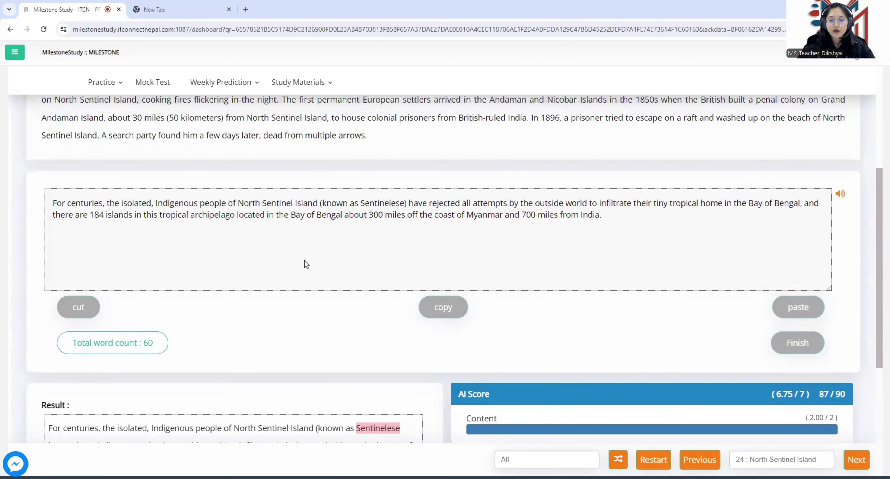
{"action": "scroll", "coordinate": [305, 262], "scroll_direction": "down", "scroll_amount": 5}
{"action": "scroll", "coordinate": [305, 260], "scroll_direction": "down", "scroll_amount": 2}
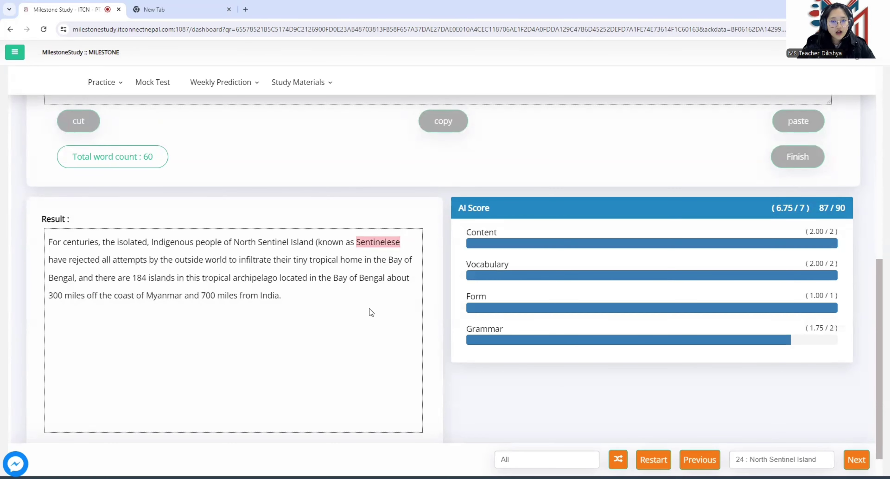
{"action": "scroll", "coordinate": [370, 308], "scroll_direction": "up", "scroll_amount": 10}
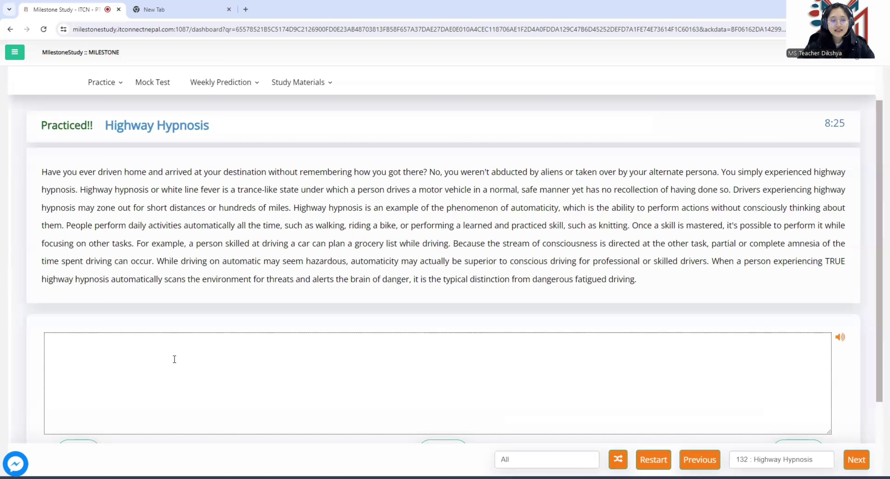
- Scroll down on question 132, Highway Hypnosis, to bring the empty answer box into view
{"action": "scroll", "coordinate": [175, 360], "scroll_direction": "down", "scroll_amount": 1}
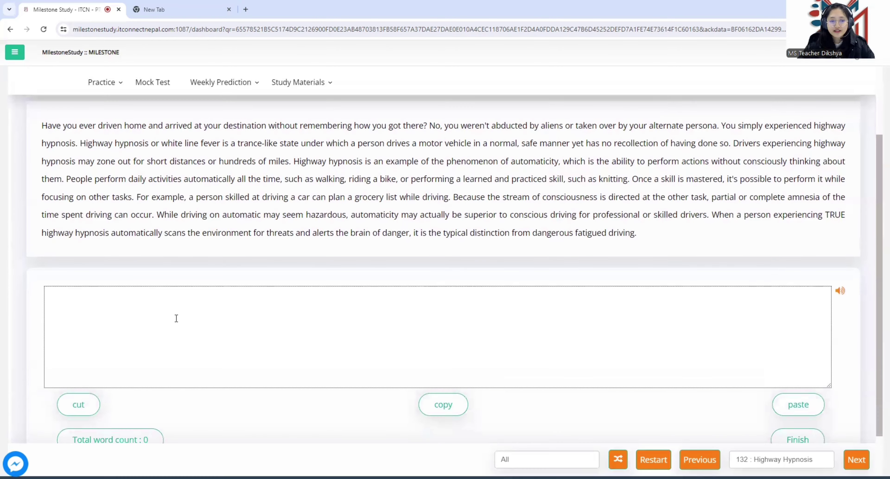
- Write the 46-word Highway Hypnosis summary, correcting 'hypnmo' to 'hypnosis', ending 'hundreds of miles.'
{"action": "left_click", "coordinate": [198, 314]}
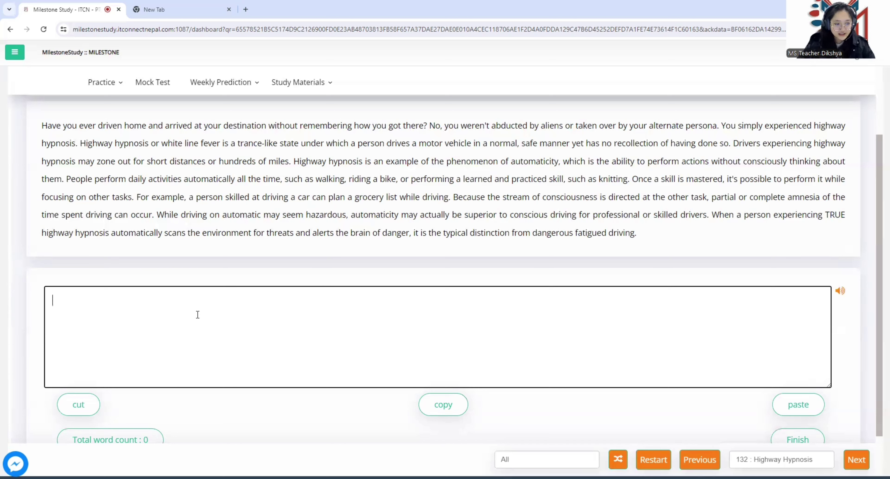
{"action": "type", "text": "Hi"}
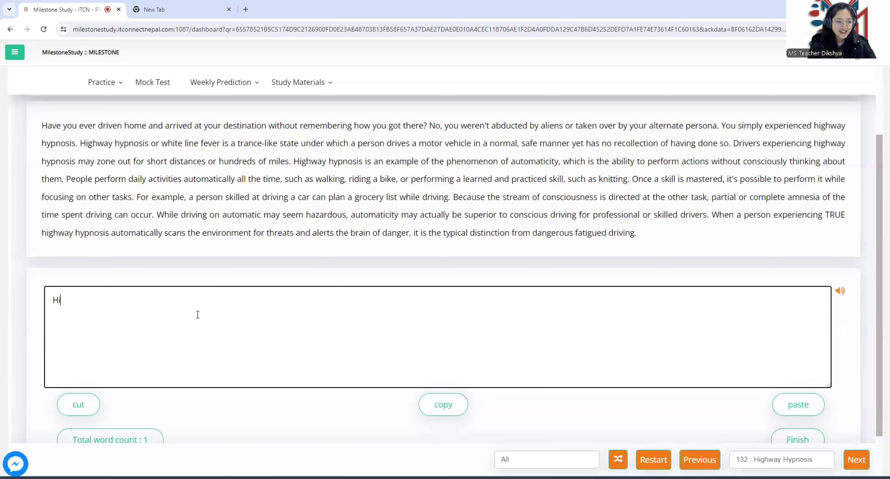
{"action": "type", "text": "ghway"}
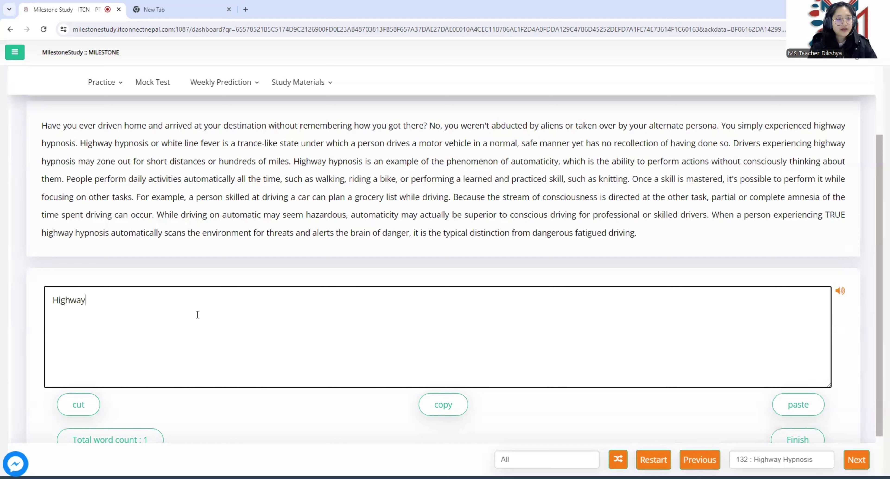
{"action": "type", "text": " hypnmo"}
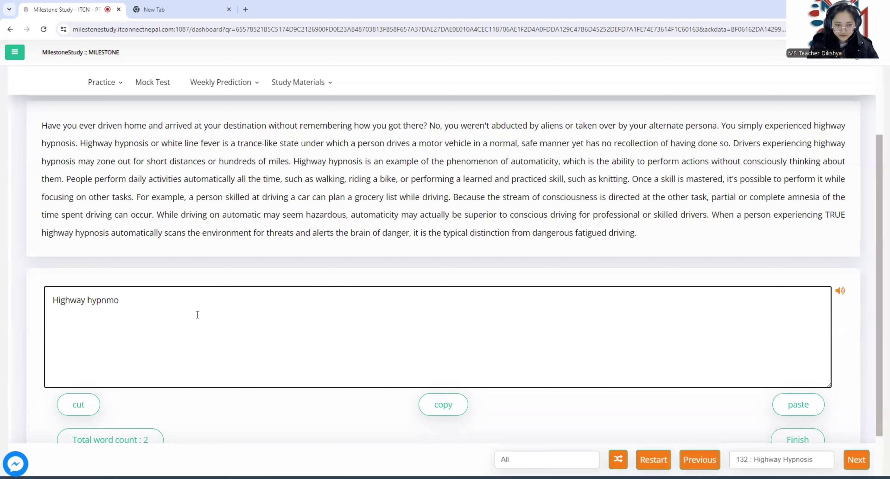
{"action": "key", "text": "Home"}
{"action": "key", "text": "End"}
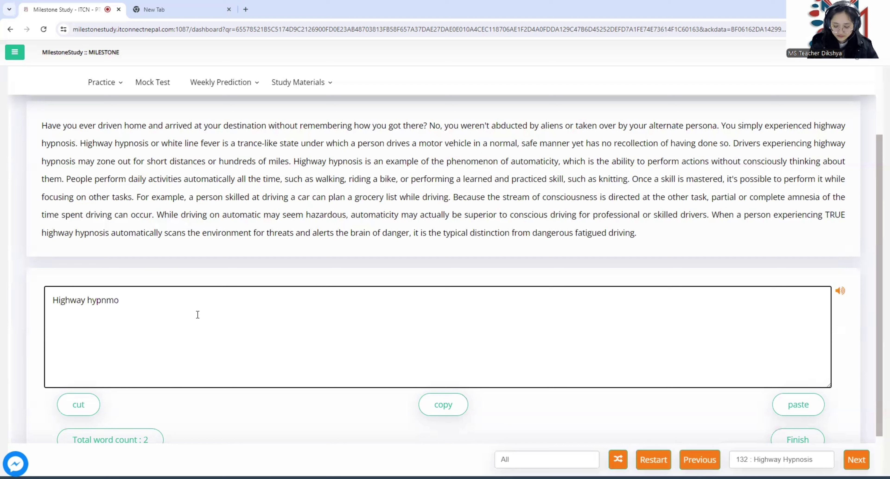
{"action": "key", "text": "BackSpace"}
{"action": "key", "text": "BackSpace"}
{"action": "type", "text": "osis or white line fever is a trance-like state under which a person drives a motor vehicle in a normal, safe manner yet has no recollection of having done"}
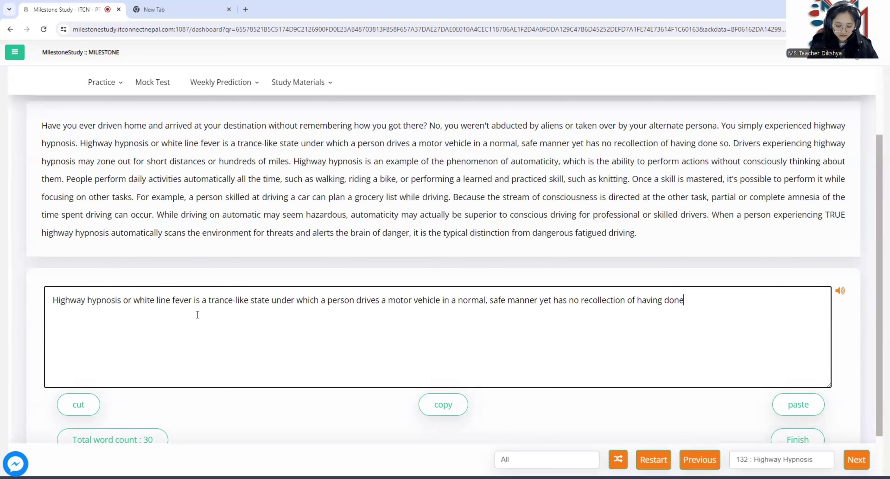
{"action": "type", "text": " so, "}
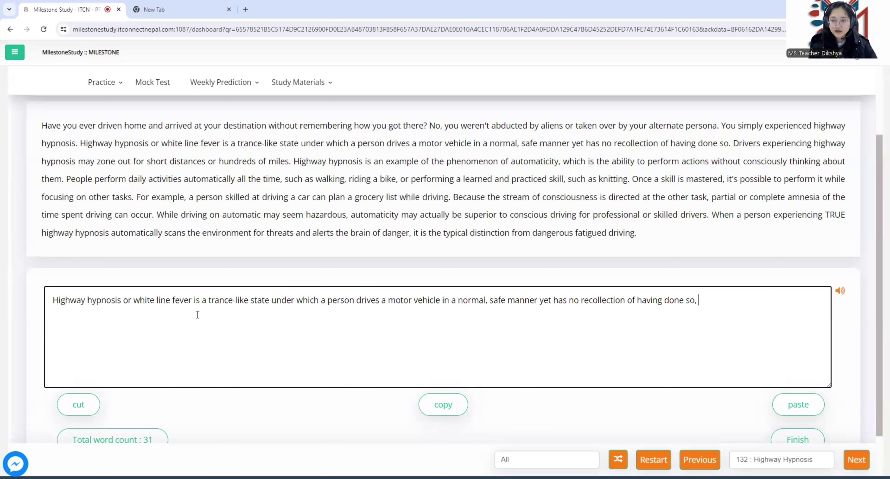
{"action": "type", "text": "and"}
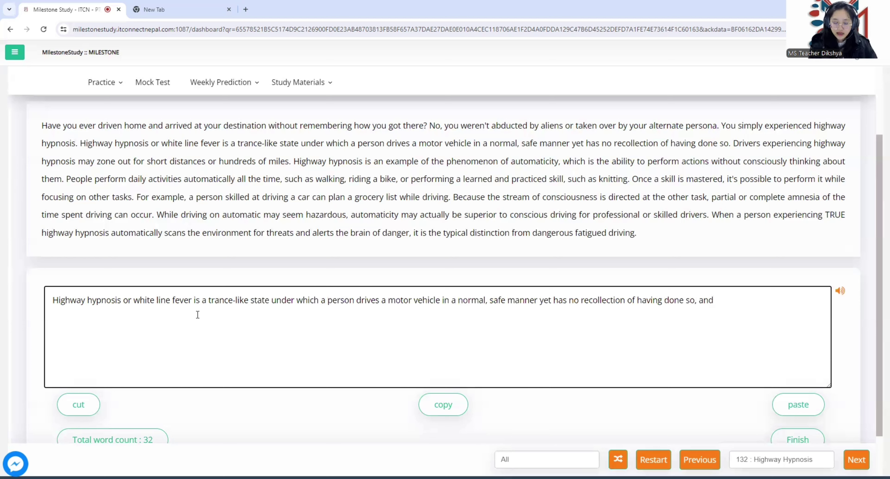
{"action": "type", "text": " drivers experiencing highway hypnosis may zone out for short distances or hundreds of miles."}
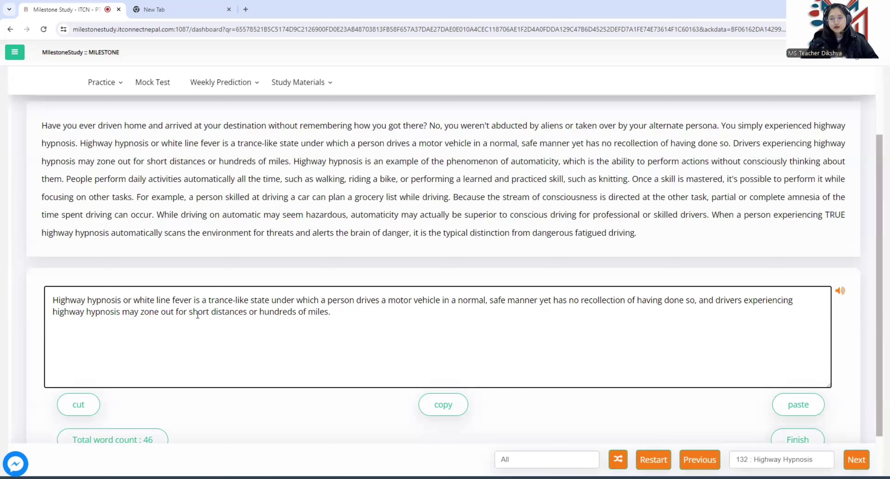
{"action": "scroll", "coordinate": [631, 351], "scroll_direction": "down", "scroll_amount": 2}
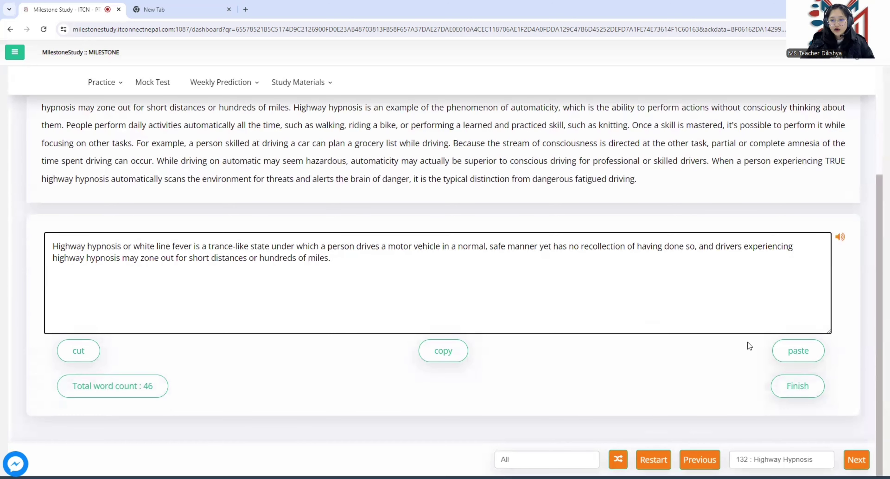
- Submit the Highway Hypnosis summary and review its 7.00/7 (90/90) AI score breakdown
{"action": "left_click", "coordinate": [797, 385]}
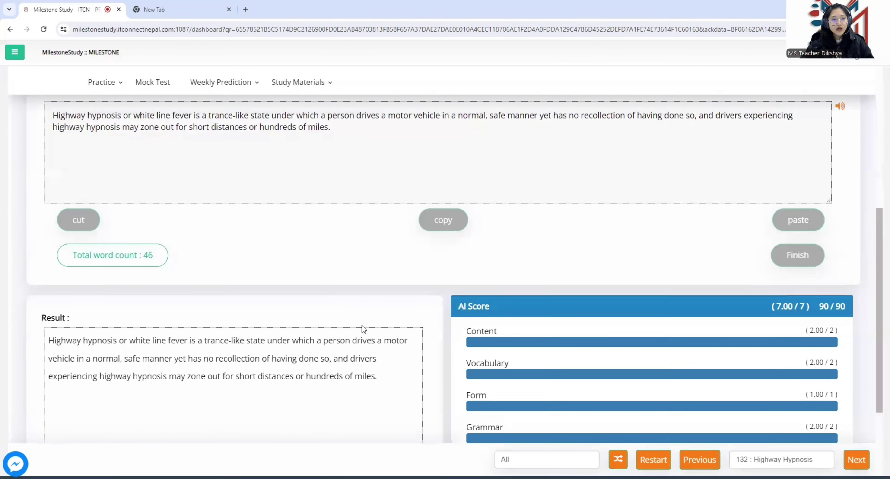
{"action": "scroll", "coordinate": [361, 325], "scroll_direction": "up", "scroll_amount": 4}
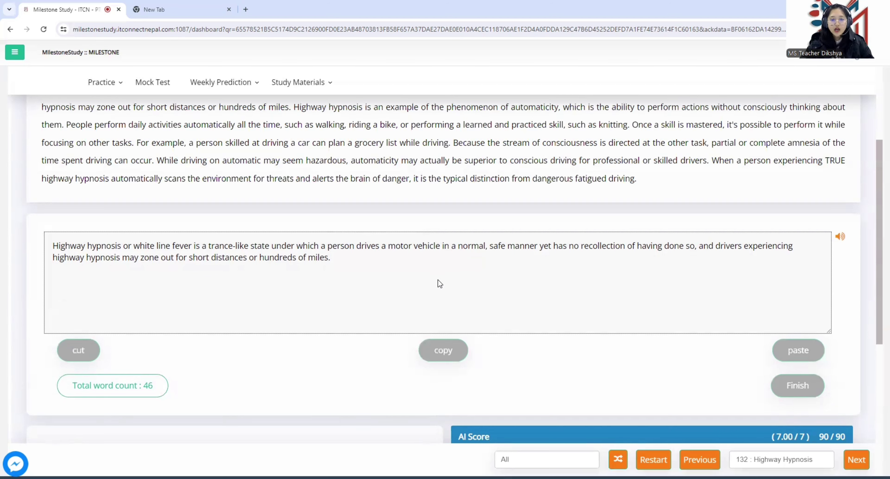
{"action": "scroll", "coordinate": [439, 283], "scroll_direction": "down", "scroll_amount": 5}
{"action": "scroll", "coordinate": [317, 283], "scroll_direction": "up", "scroll_amount": 4}
{"action": "scroll", "coordinate": [317, 286], "scroll_direction": "up", "scroll_amount": 1}
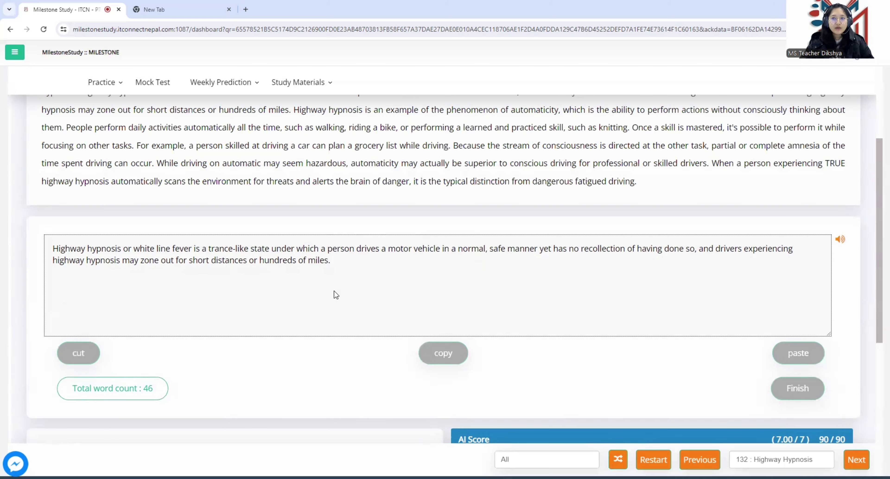
{"action": "scroll", "coordinate": [333, 291], "scroll_direction": "down", "scroll_amount": 2}
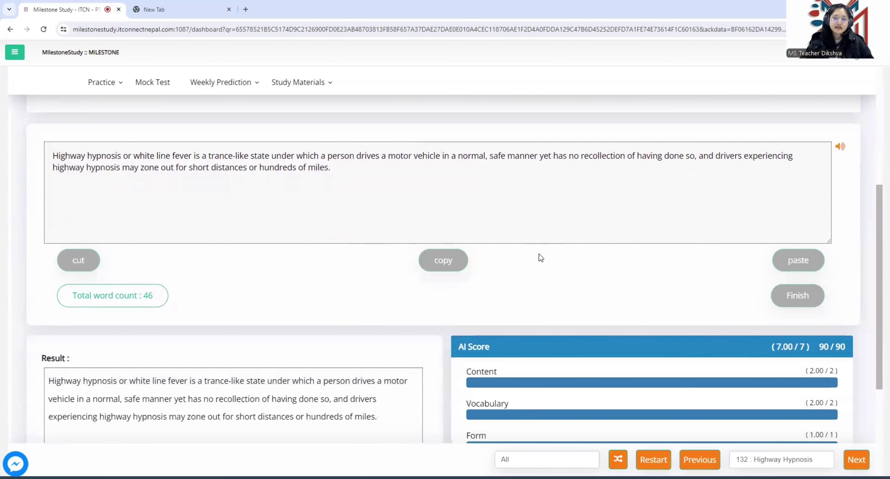
{"action": "scroll", "coordinate": [539, 254], "scroll_direction": "up", "scroll_amount": 1}
{"action": "scroll", "coordinate": [541, 258], "scroll_direction": "up", "scroll_amount": 2}
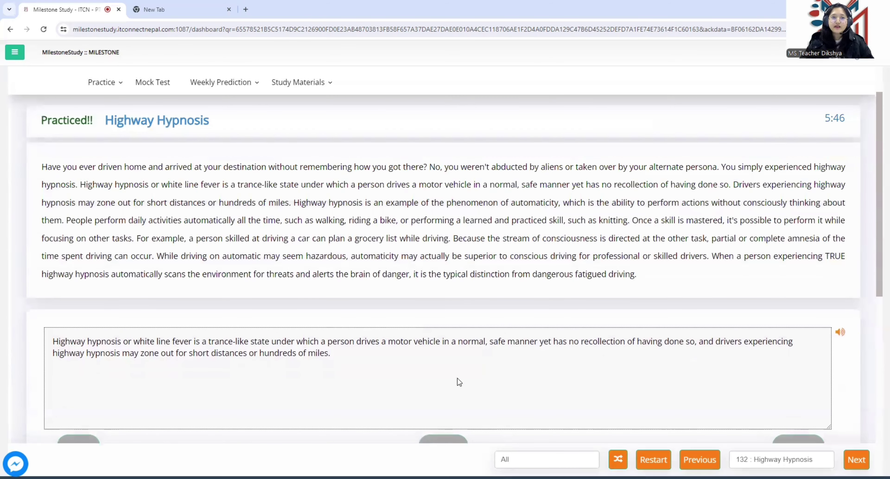
{"action": "scroll", "coordinate": [458, 372], "scroll_direction": "down", "scroll_amount": 2}
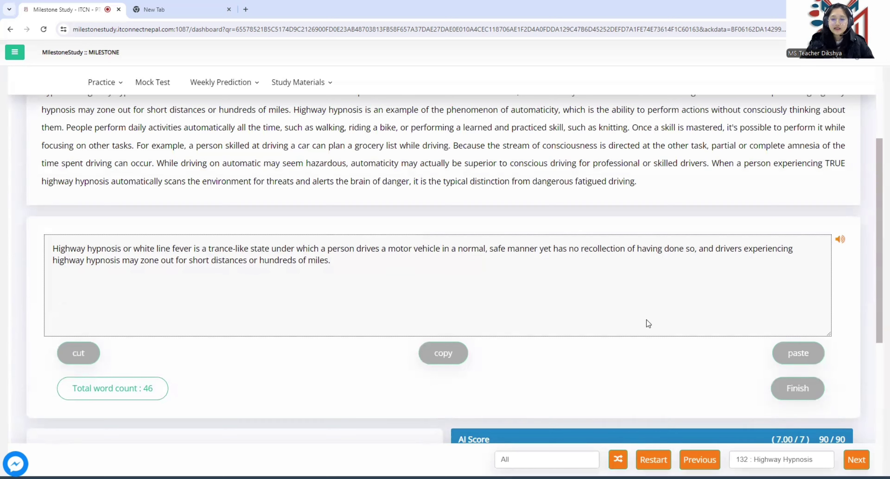
- Shuffle to question 219, 'History', read its passage, and place the cursor in the answer box
{"action": "left_click", "coordinate": [619, 459]}
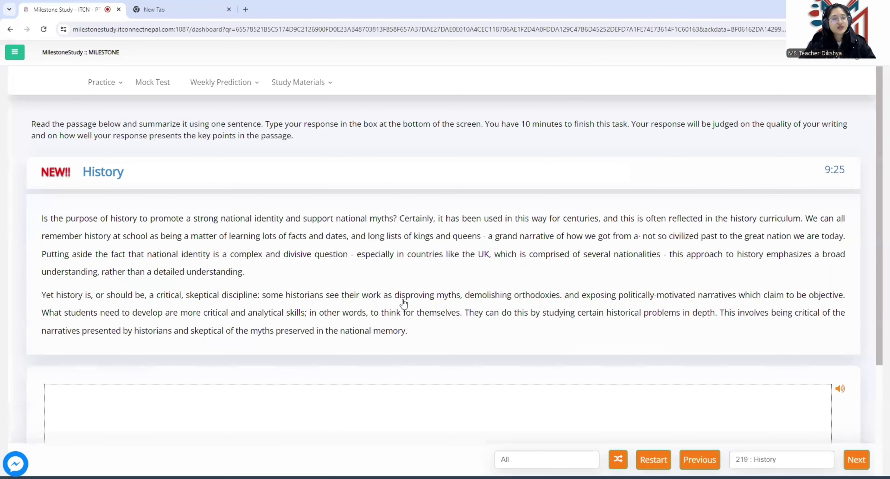
{"action": "scroll", "coordinate": [873, 235], "scroll_direction": "down", "scroll_amount": 1}
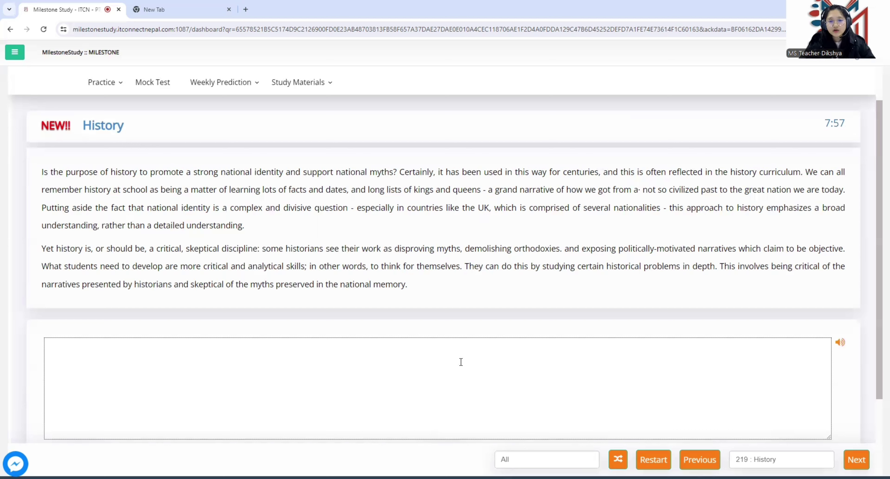
{"action": "left_click", "coordinate": [486, 338]}
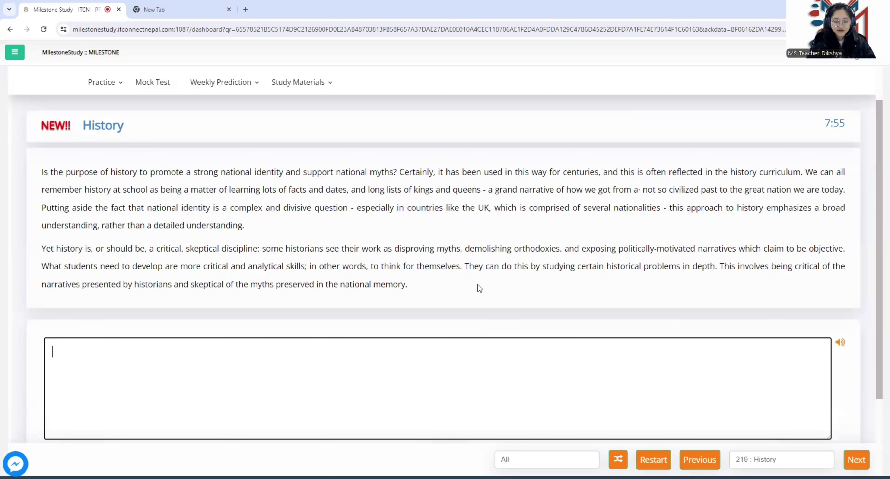
{"action": "type", "text": "The s"}
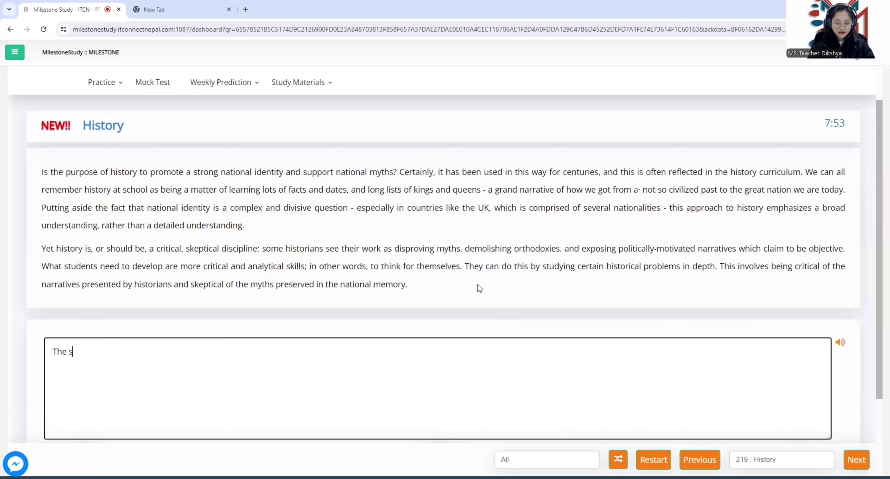
{"action": "type", "text": "ummary of "}
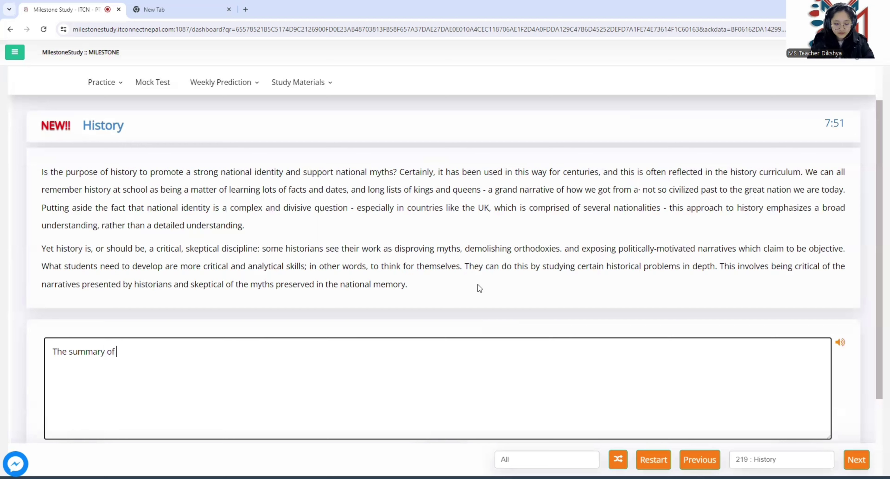
{"action": "type", "text": "the passage "}
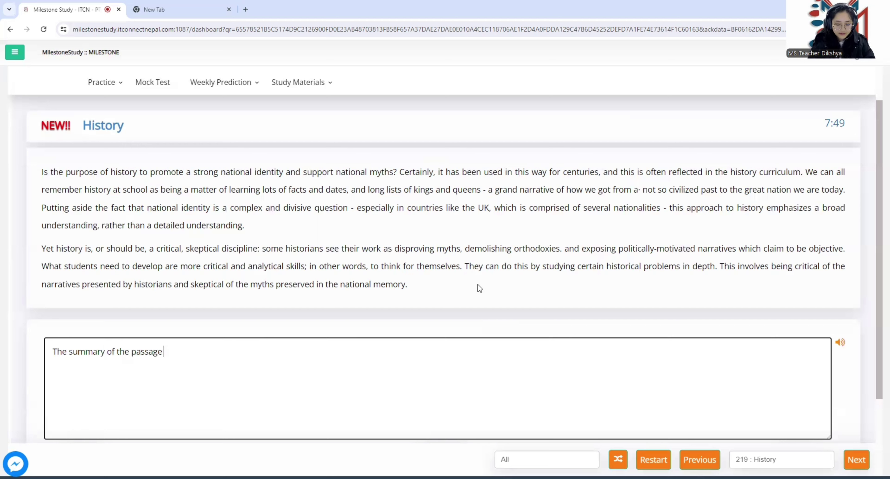
{"action": "type", "text": "is that"}
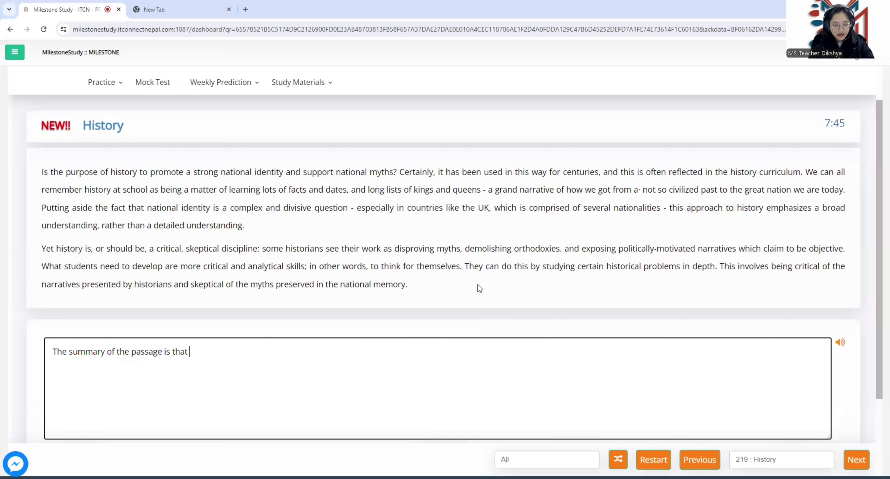
{"action": "type", "text": " we "}
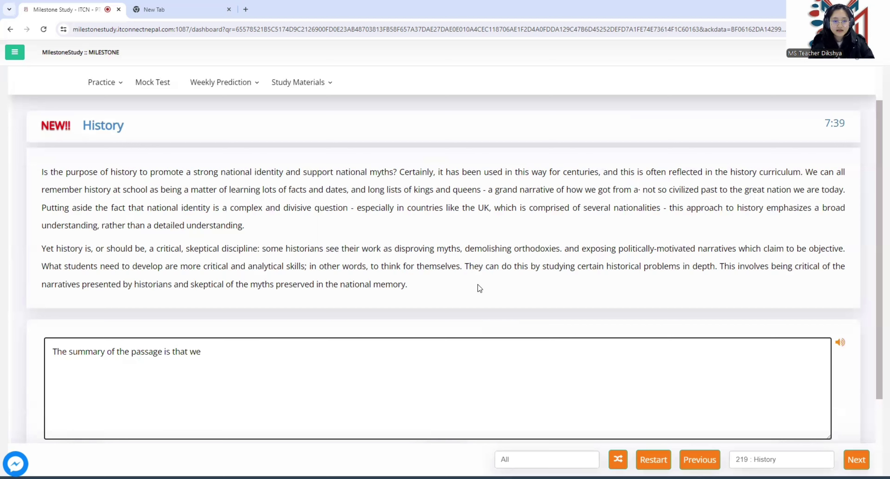
{"action": "type", "text": "can"}
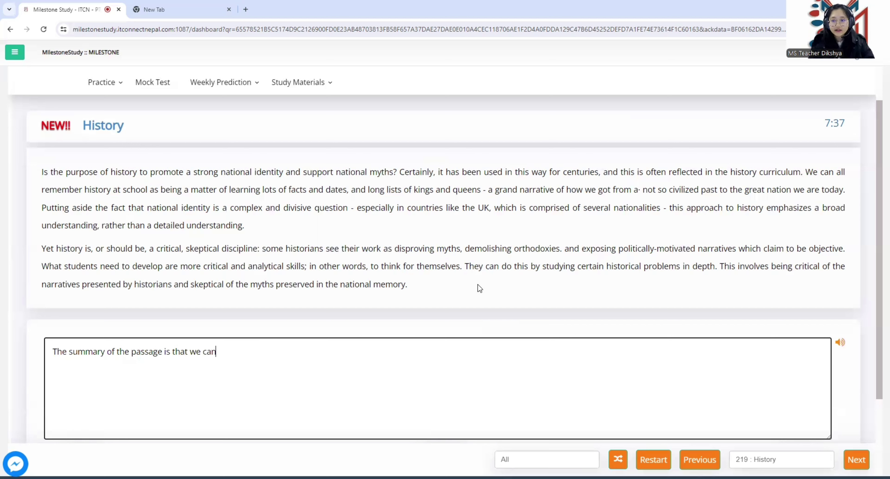
{"action": "type", "text": " all re"}
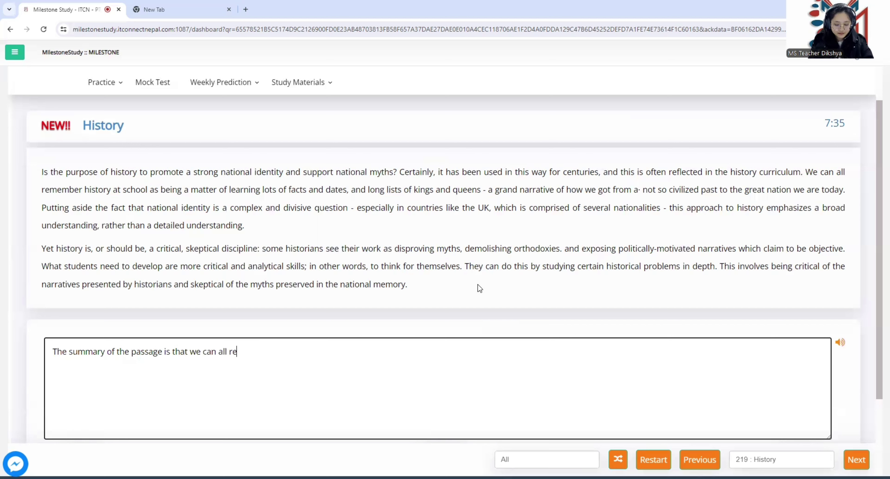
{"action": "type", "text": "member"}
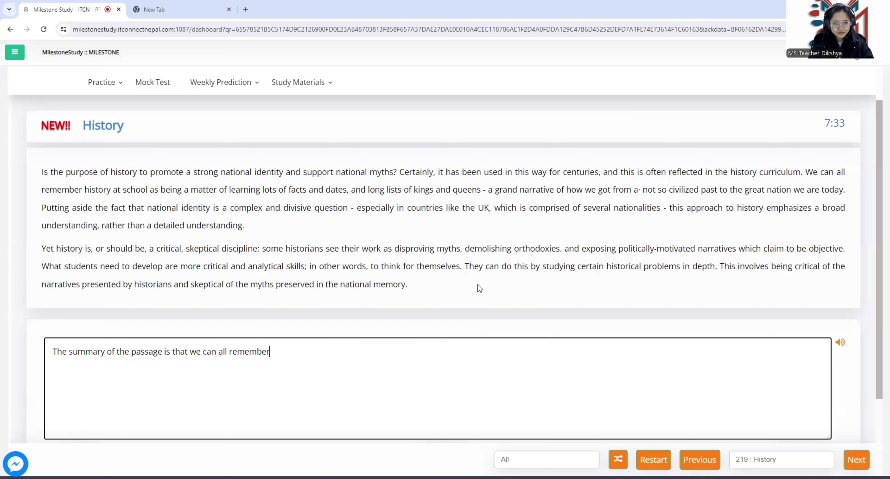
{"action": "type", "text": " history at school as being "}
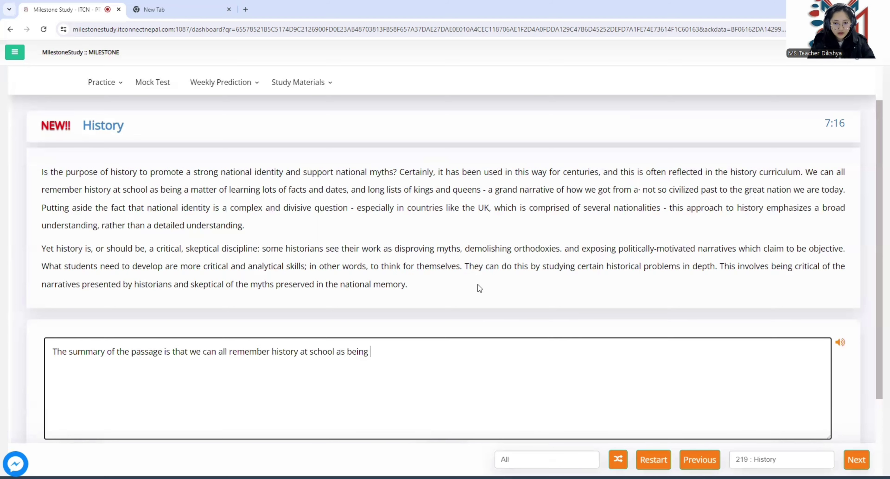
{"action": "type", "text": "a matter of learning lots of facts and dates, and long lists of kings and queens - a grand narrative of how we got from a not so civilized past to the great nation we are today."}
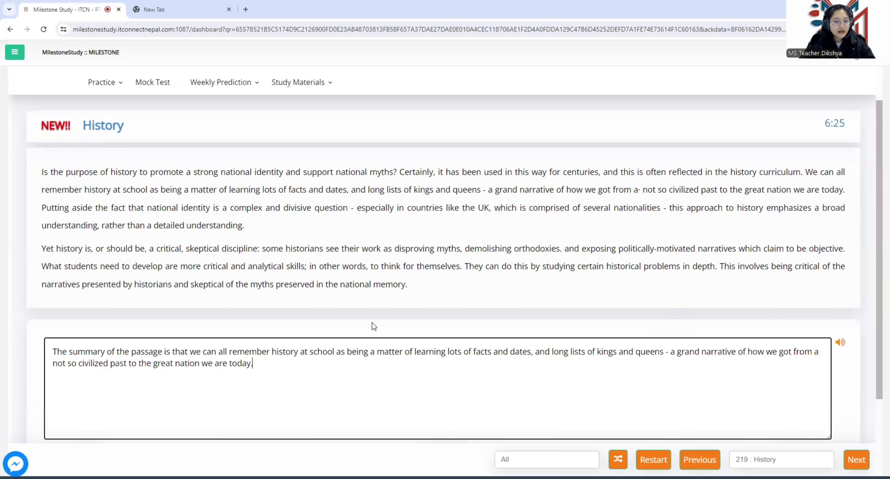
{"action": "scroll", "coordinate": [372, 322], "scroll_direction": "down", "scroll_amount": 3}
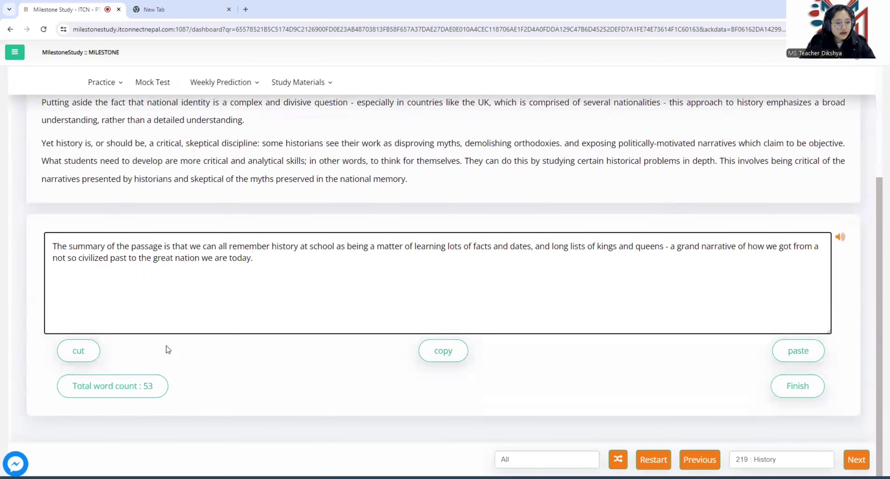
{"action": "left_click", "coordinate": [160, 385]}
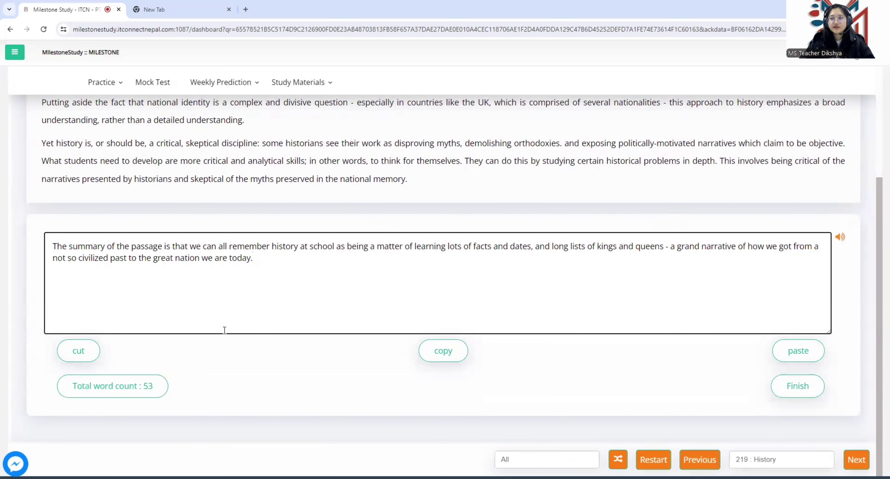
{"action": "scroll", "coordinate": [471, 311], "scroll_direction": "up", "scroll_amount": 3}
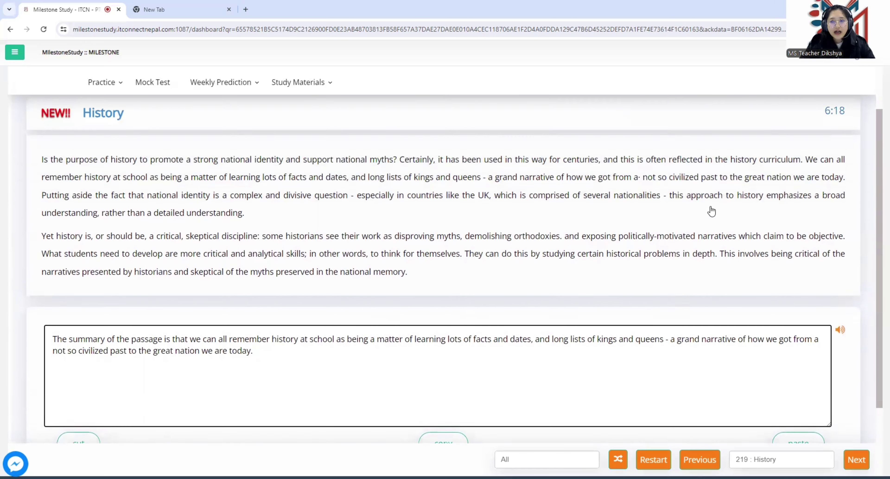
{"action": "left_click", "coordinate": [312, 359]}
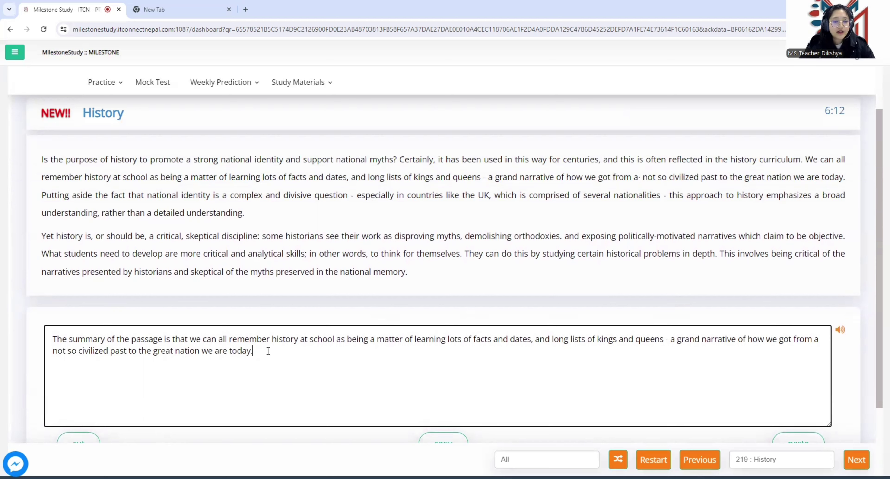
{"action": "scroll", "coordinate": [268, 350], "scroll_direction": "down", "scroll_amount": 1}
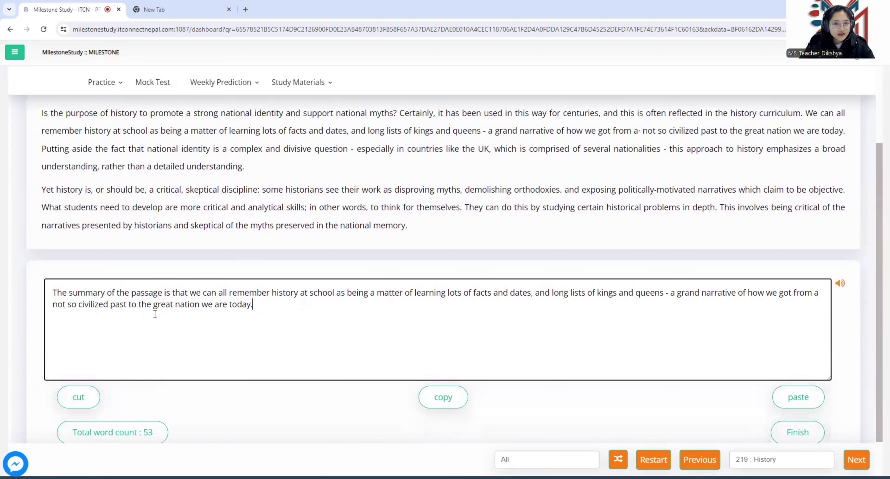
{"action": "scroll", "coordinate": [495, 298], "scroll_direction": "up", "scroll_amount": 1}
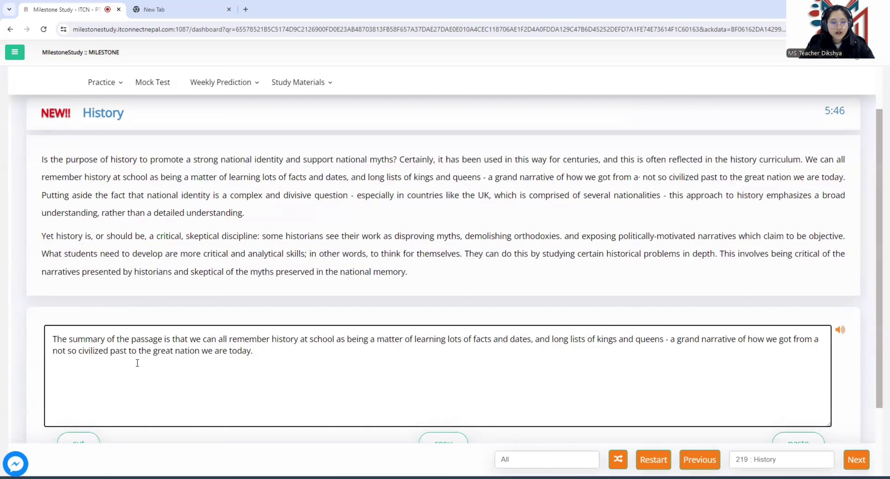
{"action": "scroll", "coordinate": [634, 306], "scroll_direction": "down", "scroll_amount": 3}
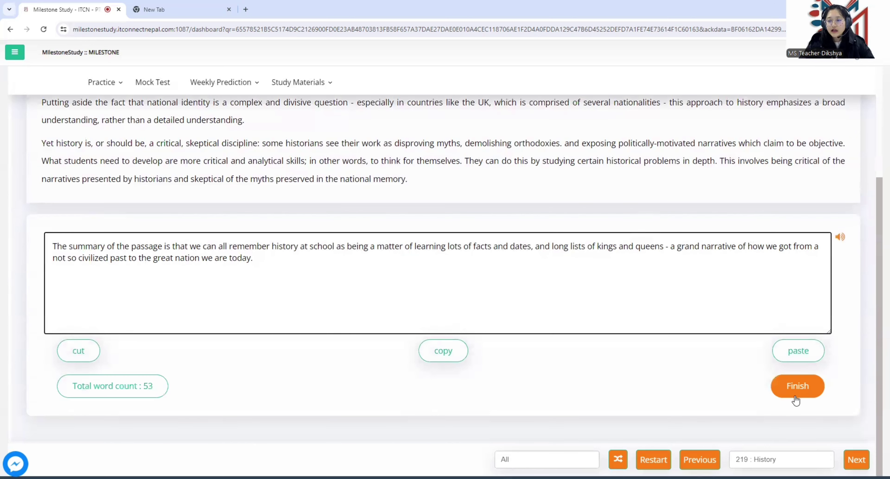
- Submit the 53-word History summary and review its 7.00/7 (90/90) AI score
{"action": "left_click", "coordinate": [795, 385]}
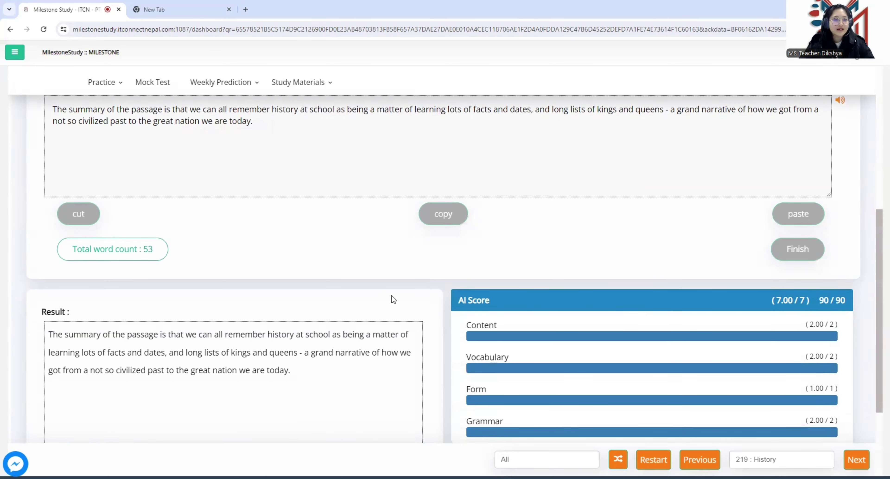
{"action": "scroll", "coordinate": [391, 295], "scroll_direction": "up", "scroll_amount": 6}
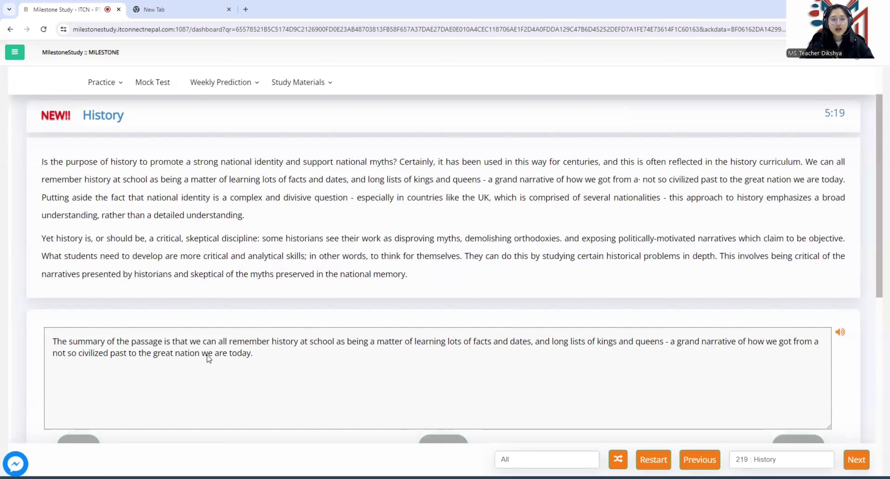
{"action": "scroll", "coordinate": [97, 329], "scroll_direction": "down", "scroll_amount": 1}
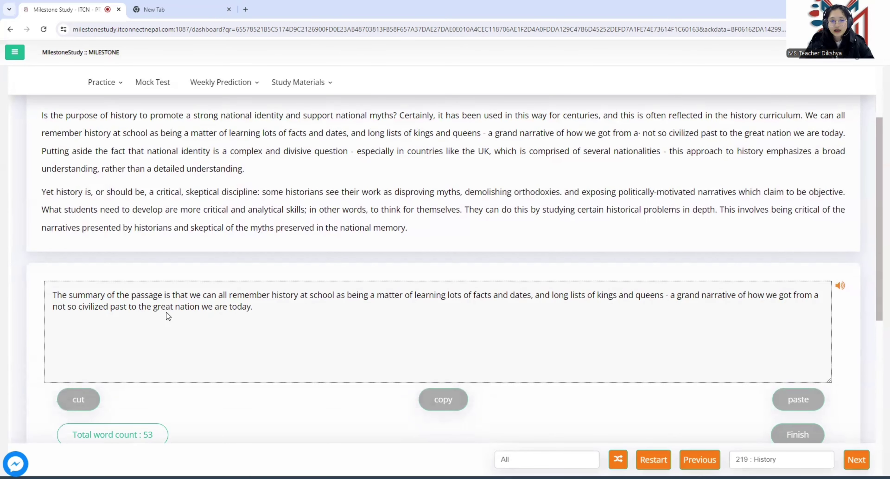
{"action": "scroll", "coordinate": [180, 325], "scroll_direction": "down", "scroll_amount": 1}
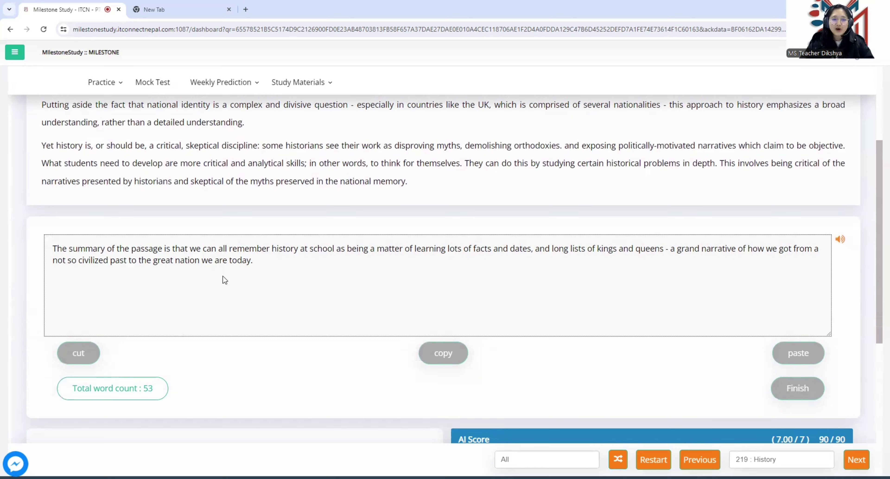
{"action": "scroll", "coordinate": [381, 276], "scroll_direction": "up", "scroll_amount": 4}
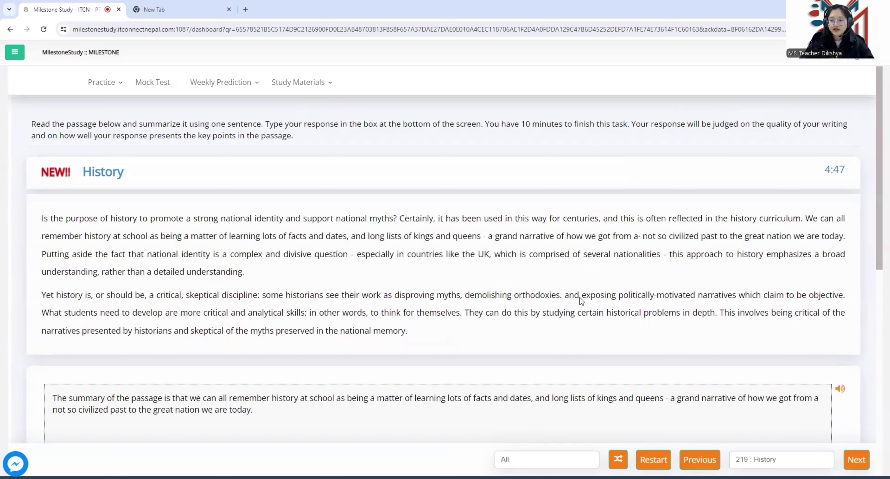
- Shuffle to question 498, 'Beautiful Island', and place the cursor in its empty answer box
{"action": "left_click", "coordinate": [618, 459]}
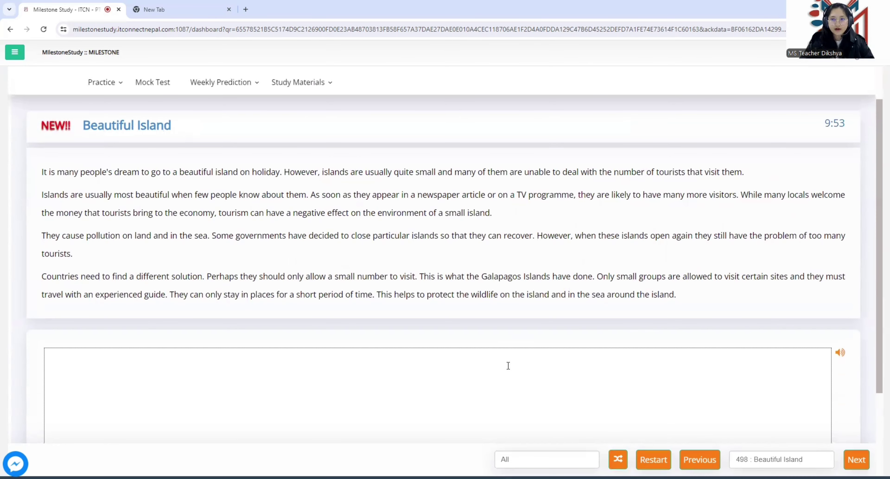
{"action": "left_click", "coordinate": [338, 372]}
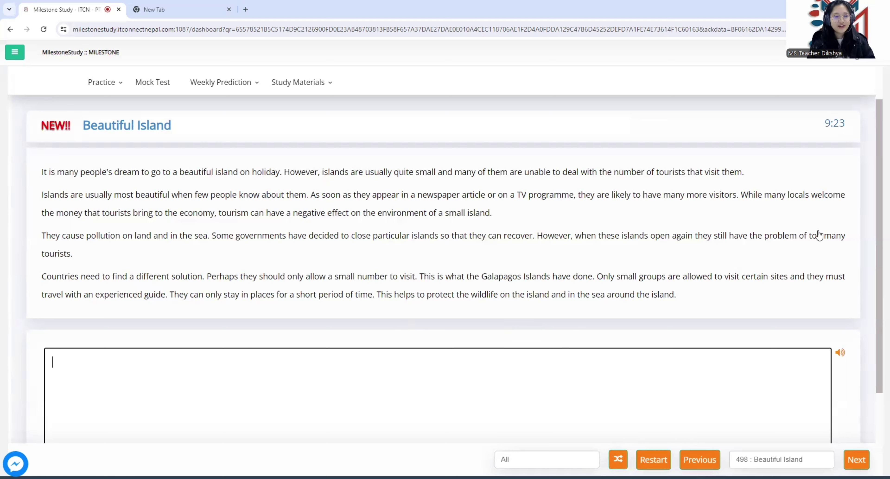
- Write the 35-word Beautiful Island summary, dropping 'however', ending 'the number of tourists that visit them.'
{"action": "type", "text": "It is"}
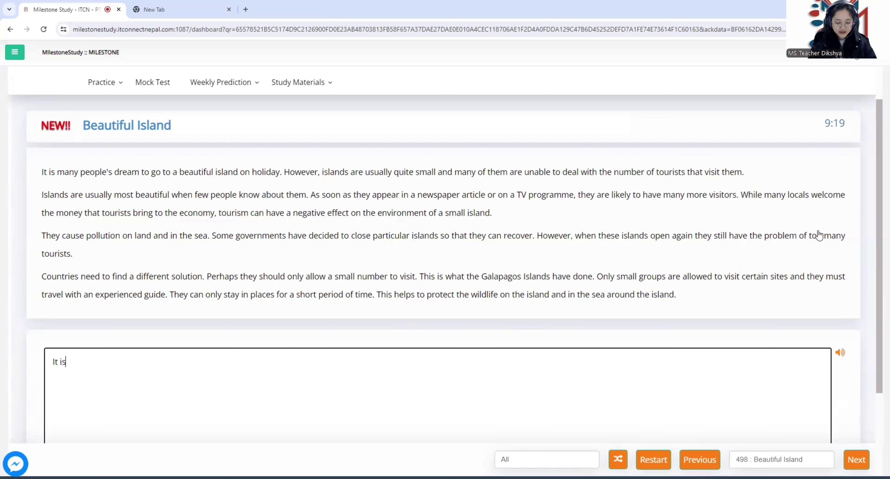
{"action": "type", "text": " many peo"}
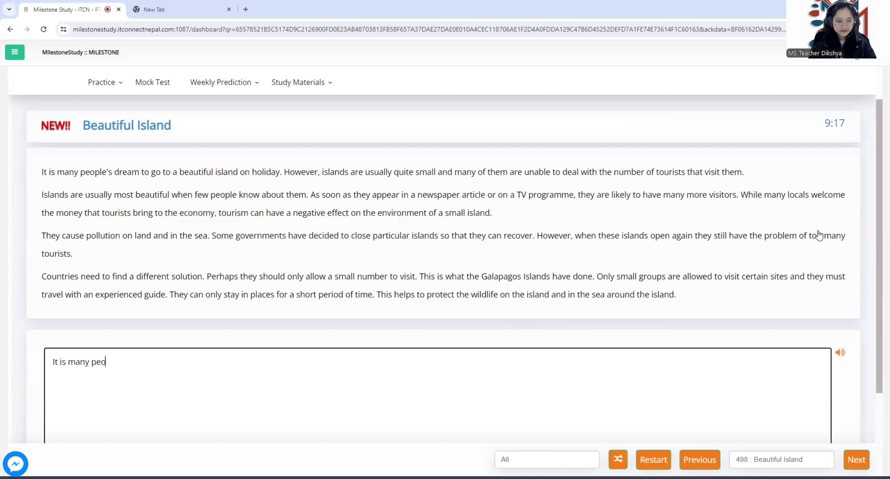
{"action": "type", "text": "ple's dream to go to a beauti"}
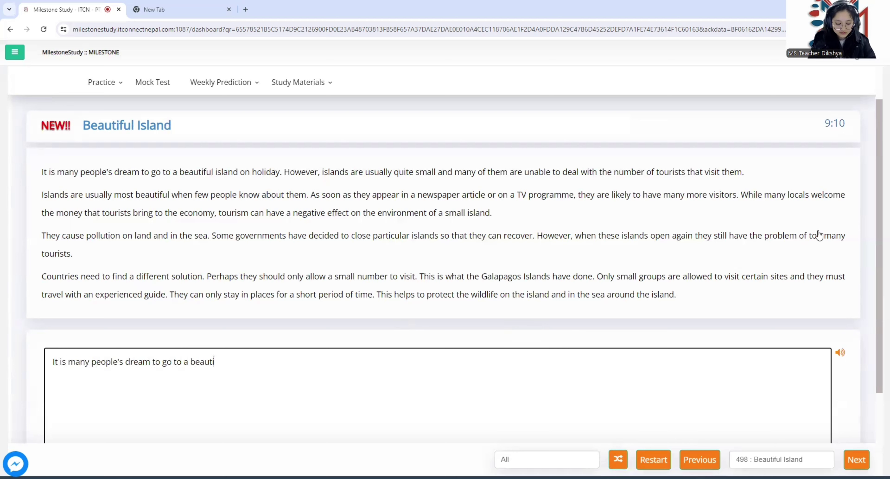
{"action": "type", "text": "ful island on holida"}
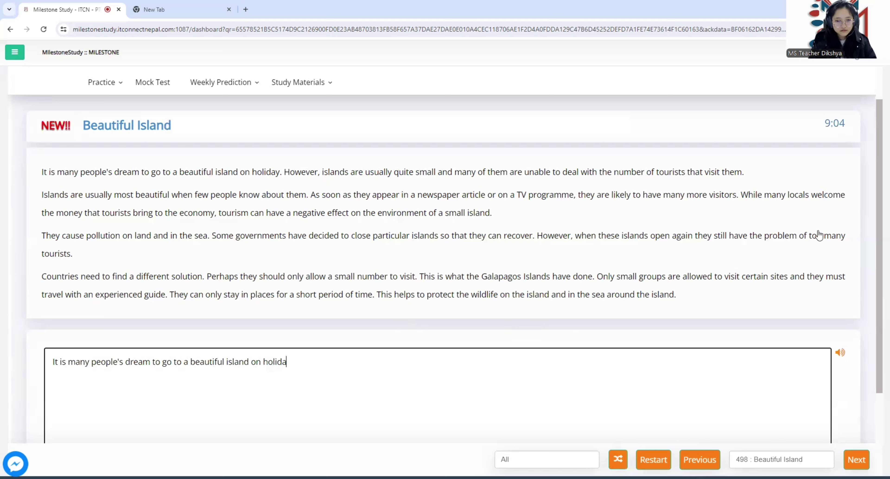
{"action": "type", "text": "y"}
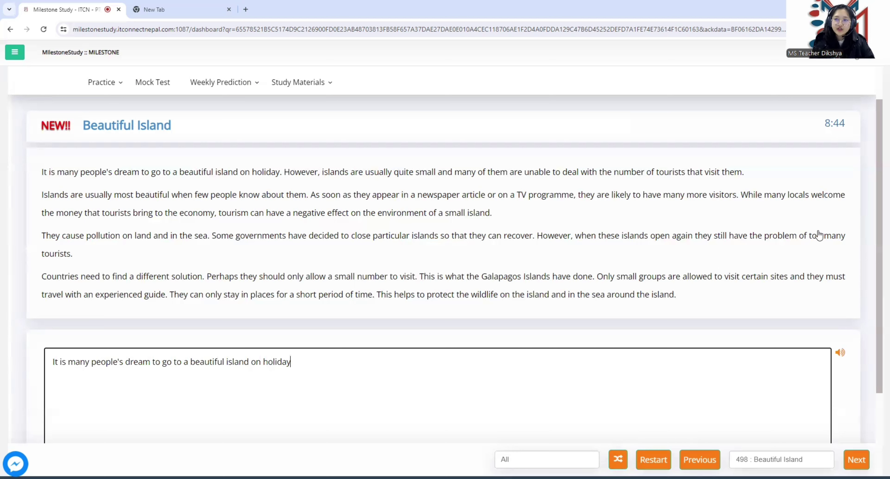
{"action": "type", "text": ", and"}
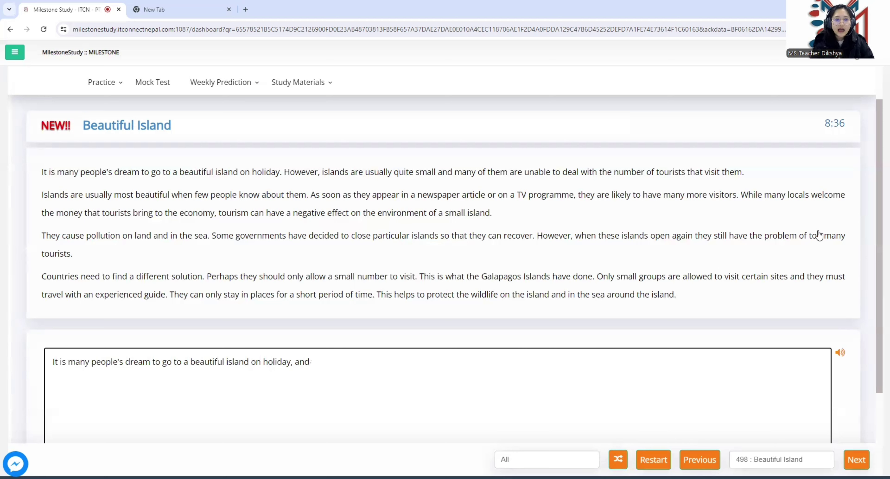
{"action": "type", "text": " however"}
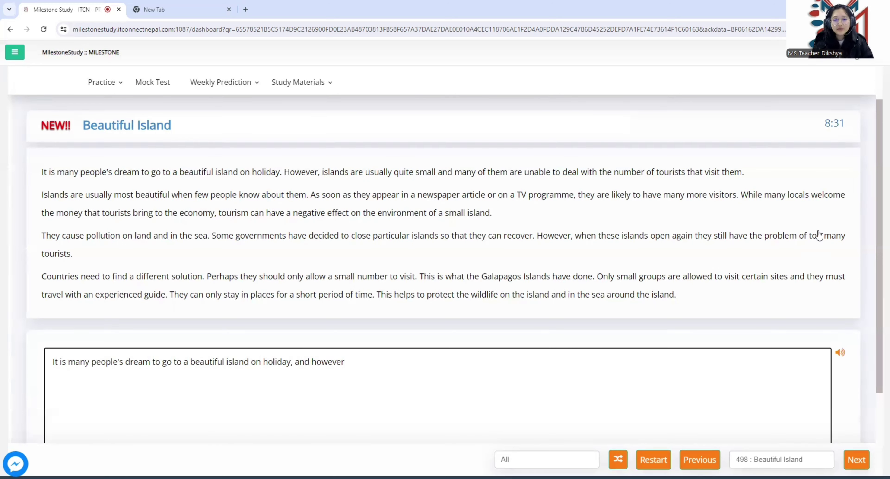
{"action": "key", "text": "BackSpace"}
{"action": "key", "text": "BackSpace"}
{"action": "key", "text": "BackSpace"}
{"action": "key", "text": "BackSpace"}
{"action": "key", "text": "BackSpace"}
{"action": "key", "text": "BackSpace"}
{"action": "key", "text": "BackSpace"}
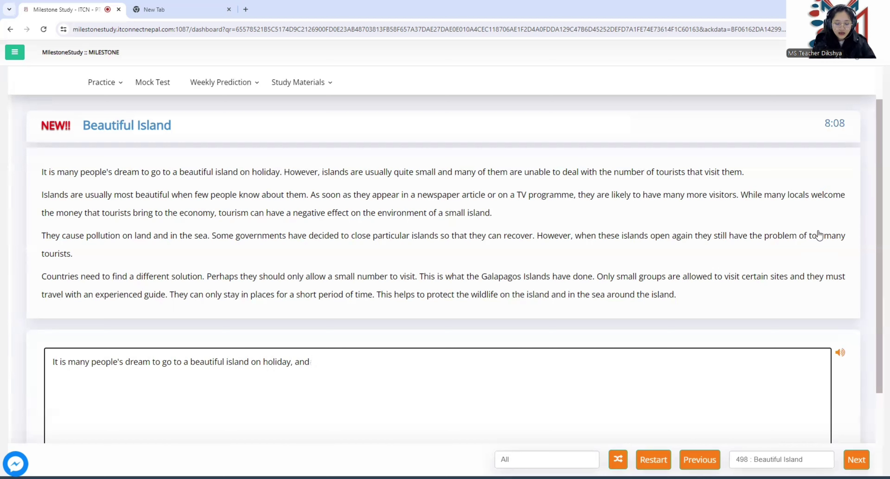
{"action": "type", "text": "islands"}
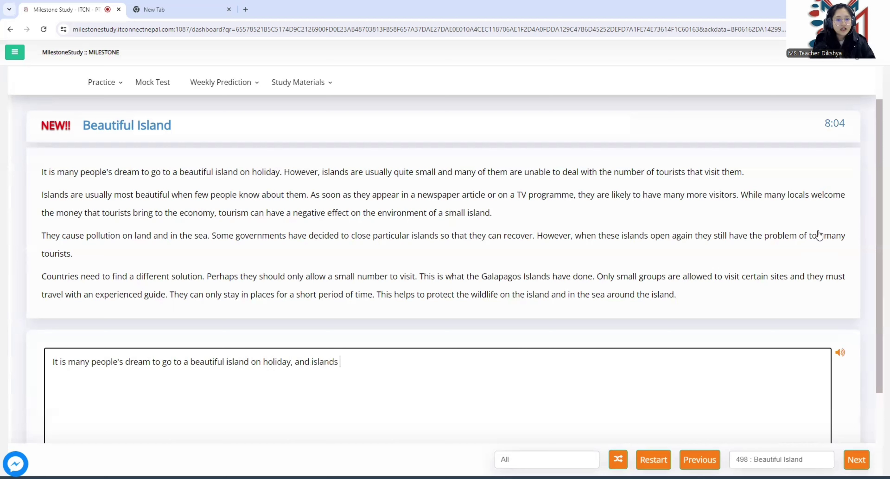
{"action": "type", "text": " are usually quite small and many of them are unable to deal with the number of tourists that visit them."}
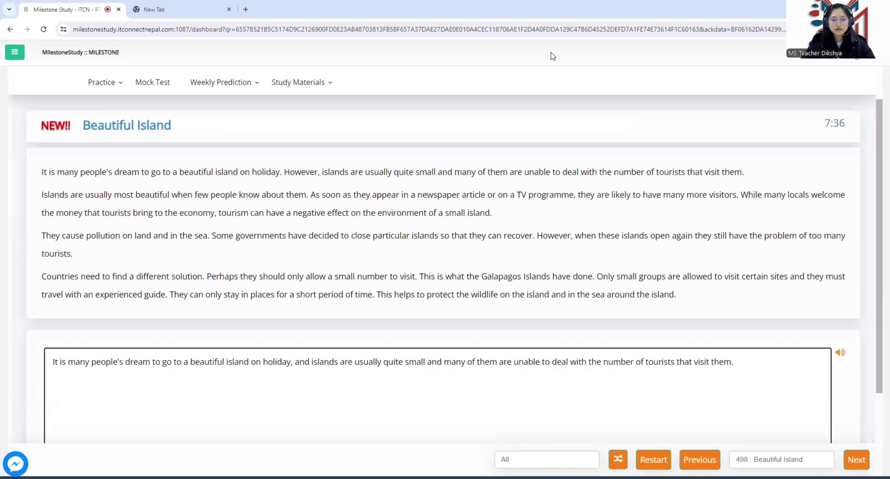
{"action": "scroll", "coordinate": [583, 361], "scroll_direction": "down", "scroll_amount": 3}
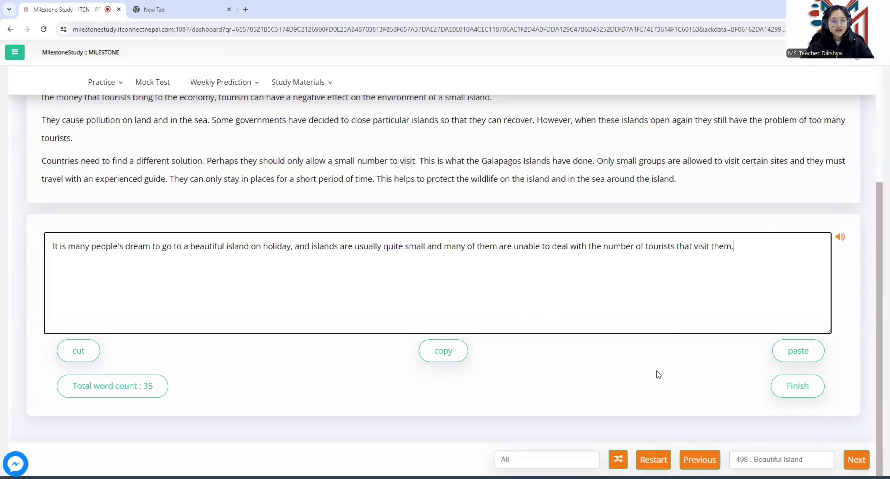
- Submit the 35-word Beautiful Island summary and check its 7.00/7 (90/90) AI score
{"action": "left_click", "coordinate": [779, 390]}
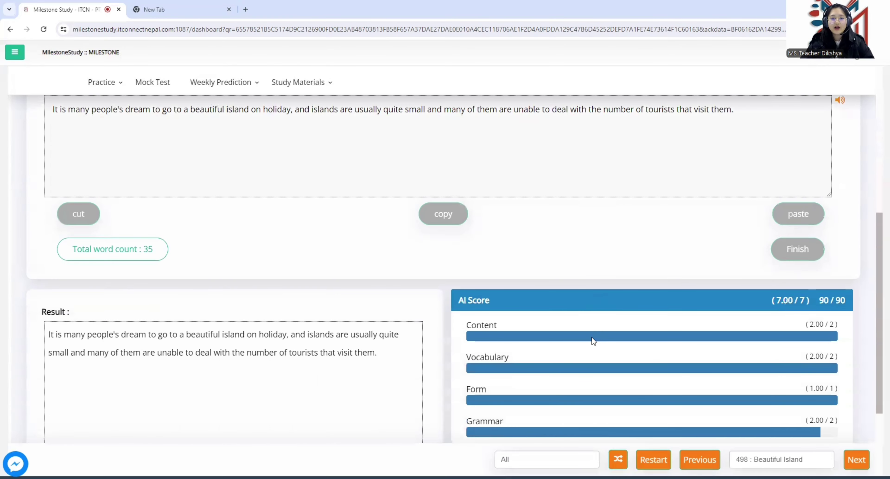
{"action": "scroll", "coordinate": [591, 310], "scroll_direction": "up", "scroll_amount": 6}
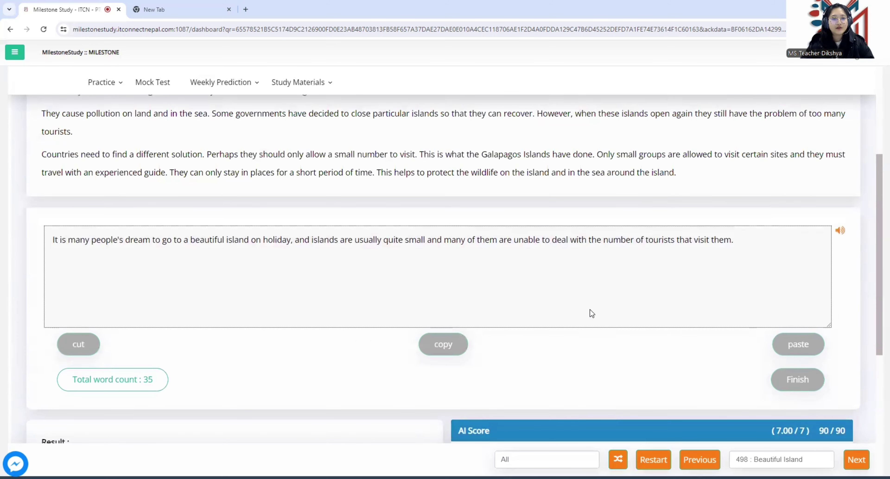